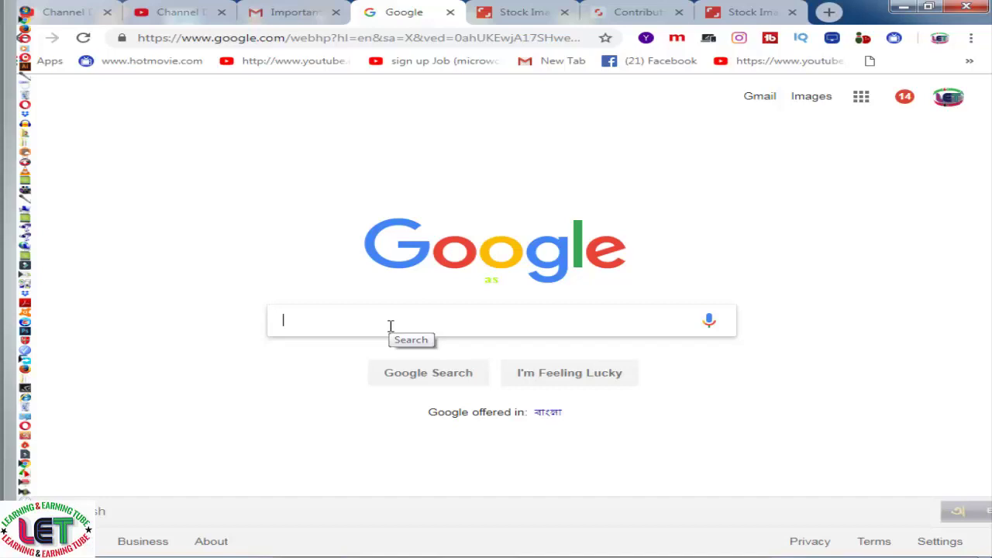
- After a detour through the YouTube channel, search Google for shutterstock and open its homepage
{"action": "left_click", "coordinate": [391, 326]}
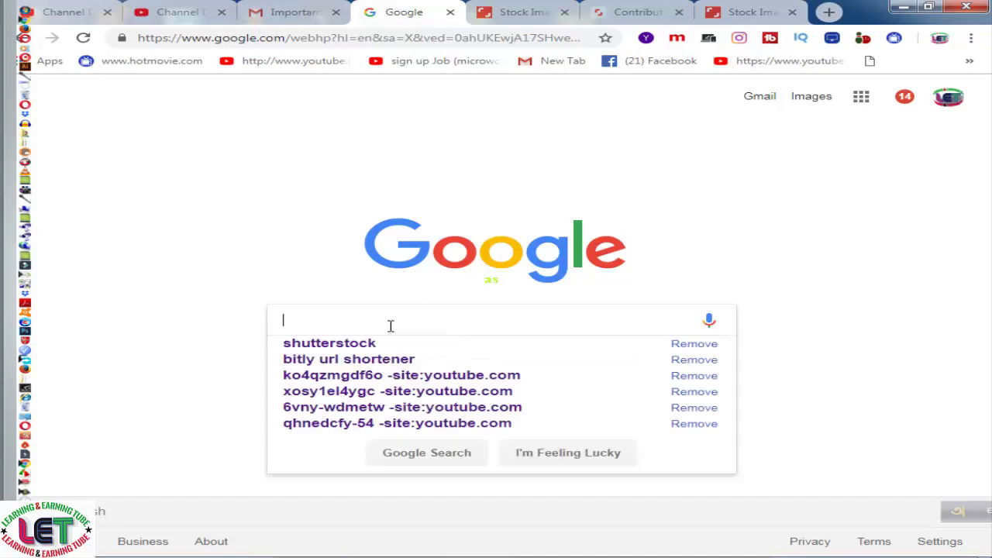
{"action": "left_click", "coordinate": [174, 13]}
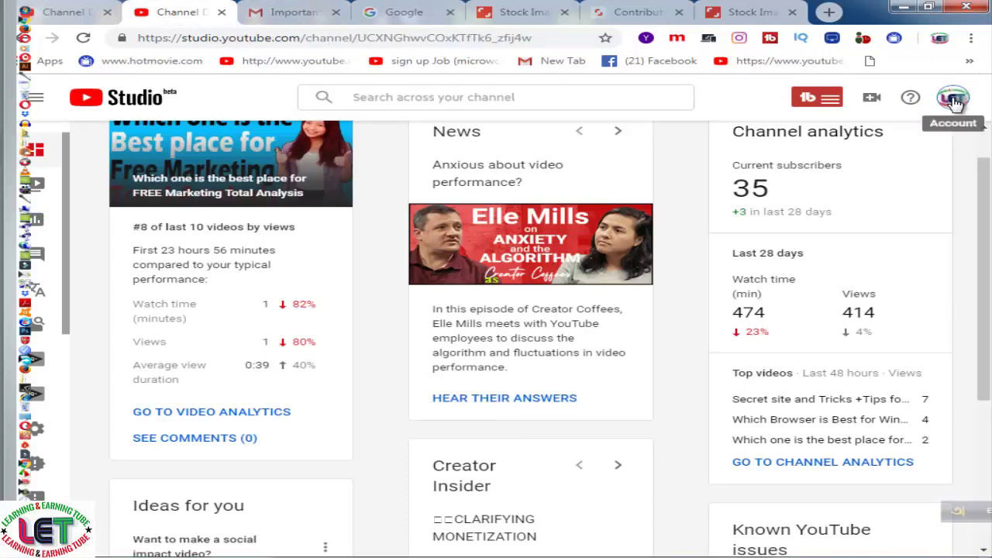
{"action": "left_click", "coordinate": [956, 101]}
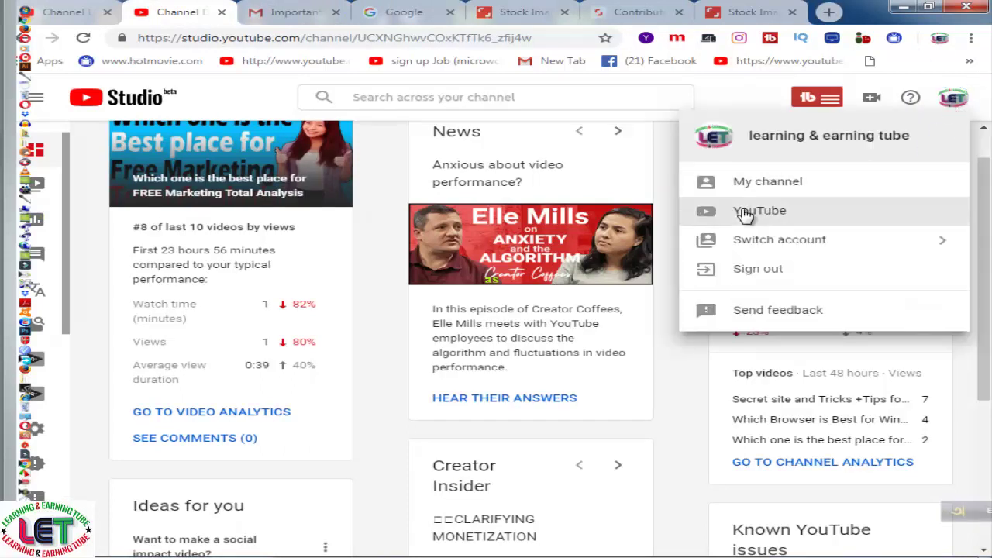
{"action": "left_click", "coordinate": [759, 184]}
{"action": "left_click", "coordinate": [362, 344]}
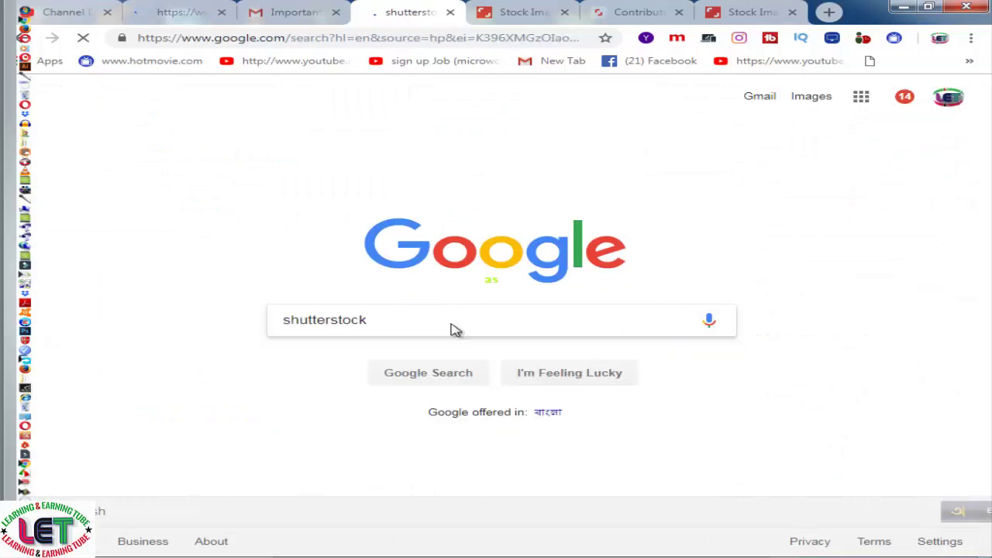
{"action": "left_click", "coordinate": [523, 211]}
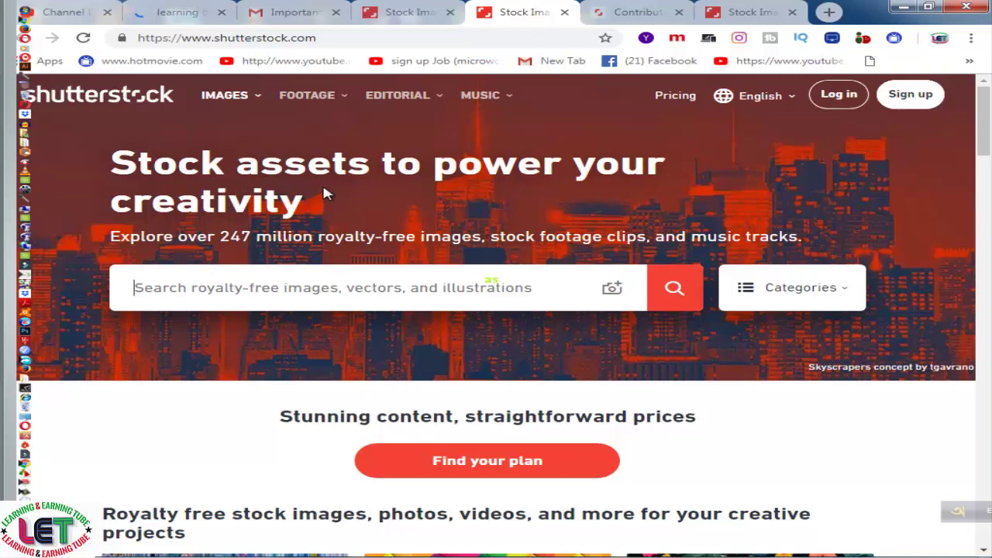
{"action": "scroll", "coordinate": [427, 245], "scroll_direction": "down", "scroll_amount": 1}
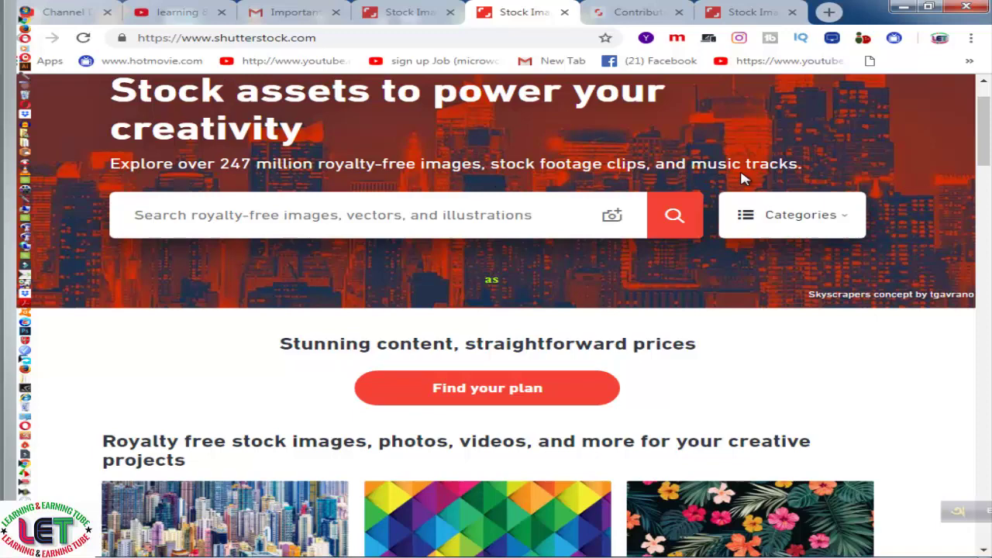
{"action": "scroll", "coordinate": [711, 368], "scroll_direction": "down", "scroll_amount": 1}
{"action": "scroll", "coordinate": [711, 367], "scroll_direction": "down", "scroll_amount": 5}
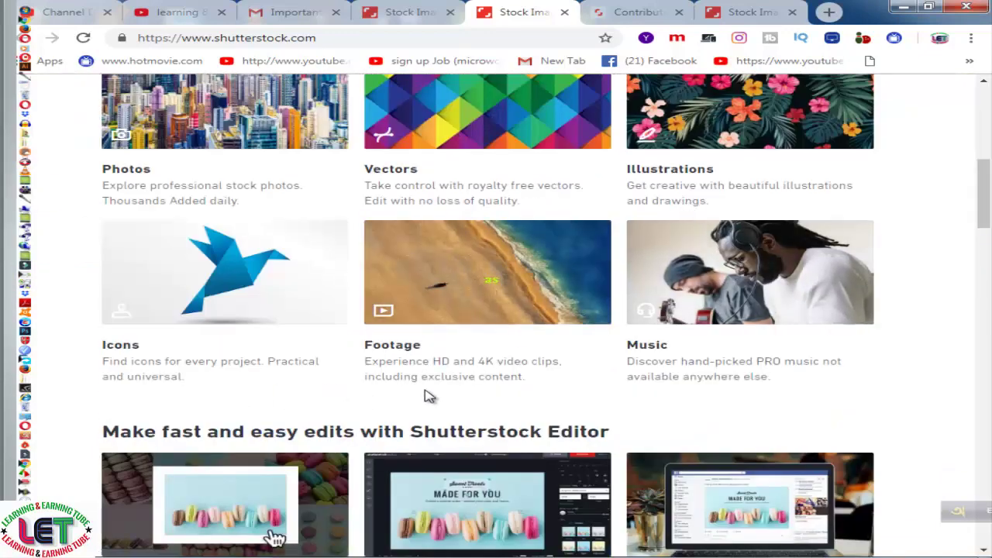
{"action": "scroll", "coordinate": [601, 396], "scroll_direction": "down", "scroll_amount": 1}
{"action": "scroll", "coordinate": [602, 397], "scroll_direction": "down", "scroll_amount": 2}
{"action": "scroll", "coordinate": [594, 398], "scroll_direction": "down", "scroll_amount": 2}
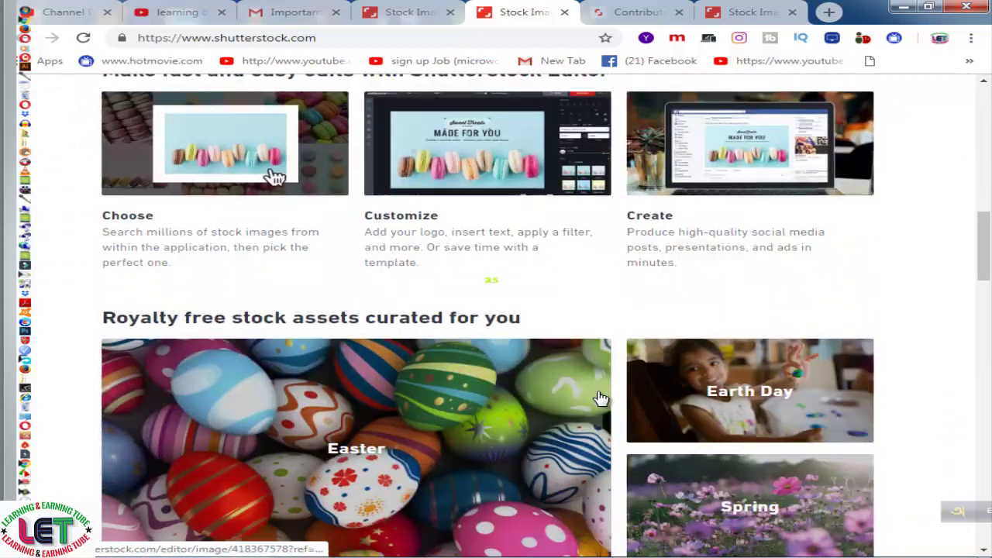
{"action": "scroll", "coordinate": [612, 314], "scroll_direction": "down", "scroll_amount": 1}
{"action": "scroll", "coordinate": [616, 312], "scroll_direction": "down", "scroll_amount": 2}
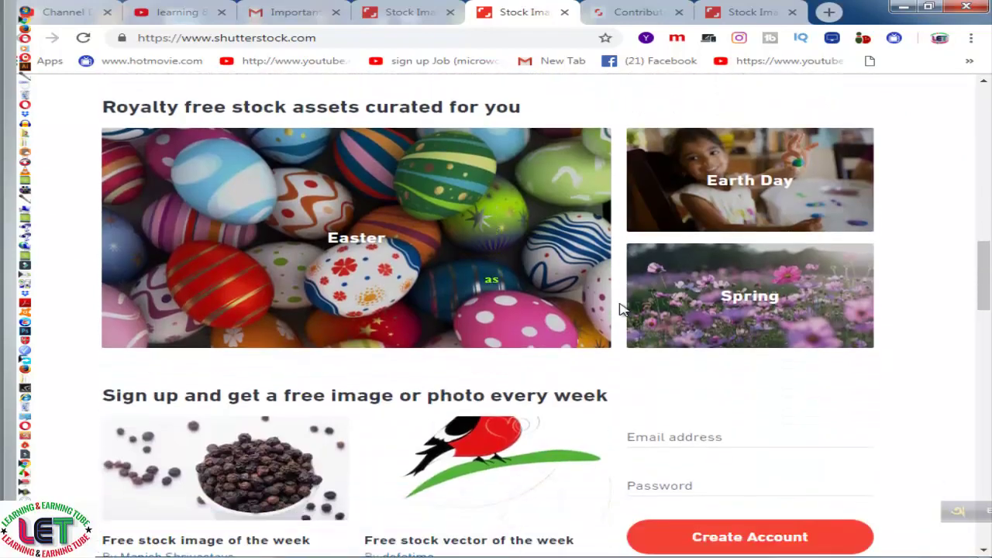
{"action": "scroll", "coordinate": [620, 312], "scroll_direction": "down", "scroll_amount": 4}
{"action": "scroll", "coordinate": [558, 302], "scroll_direction": "down", "scroll_amount": 5}
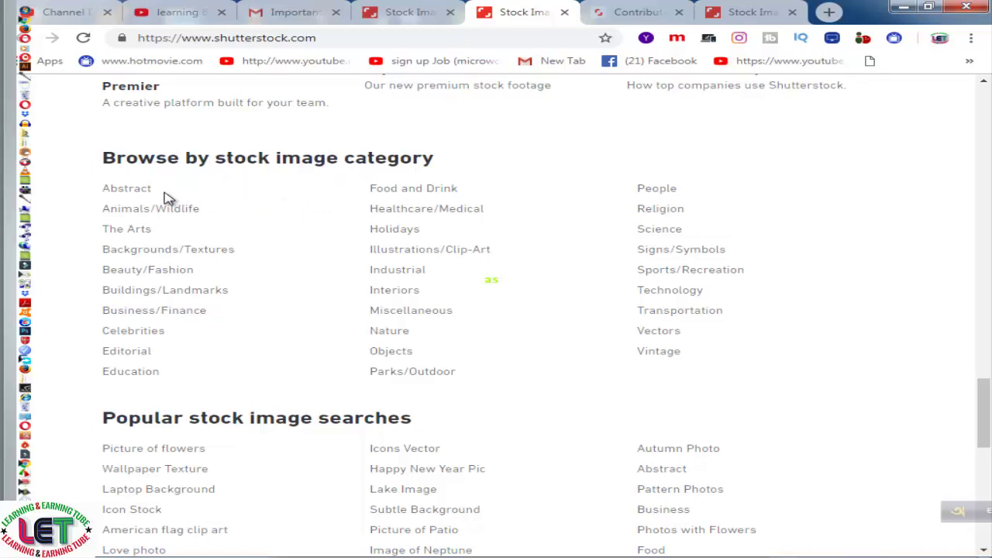
{"action": "scroll", "coordinate": [261, 268], "scroll_direction": "down", "scroll_amount": 2}
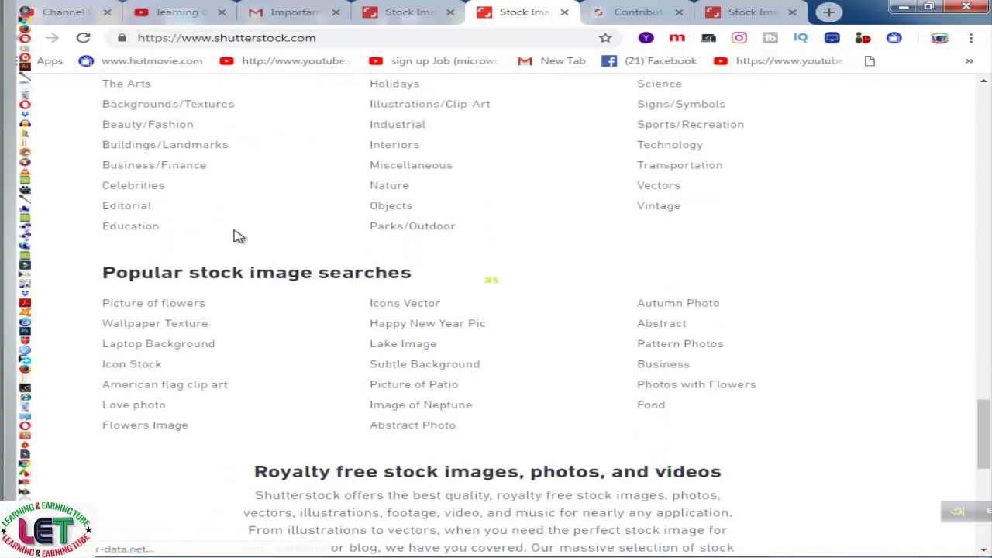
{"action": "scroll", "coordinate": [223, 207], "scroll_direction": "up", "scroll_amount": 1}
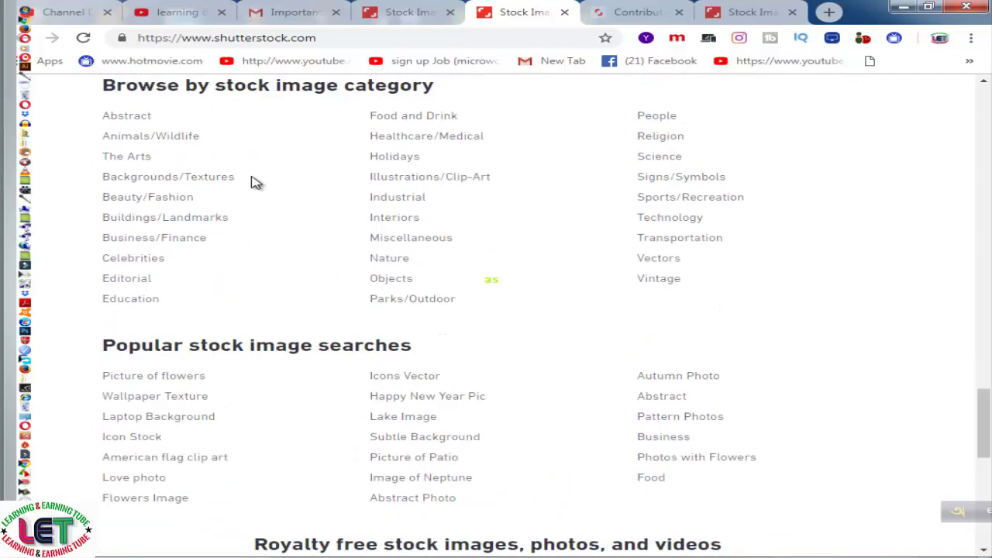
{"action": "scroll", "coordinate": [261, 200], "scroll_direction": "down", "scroll_amount": 1}
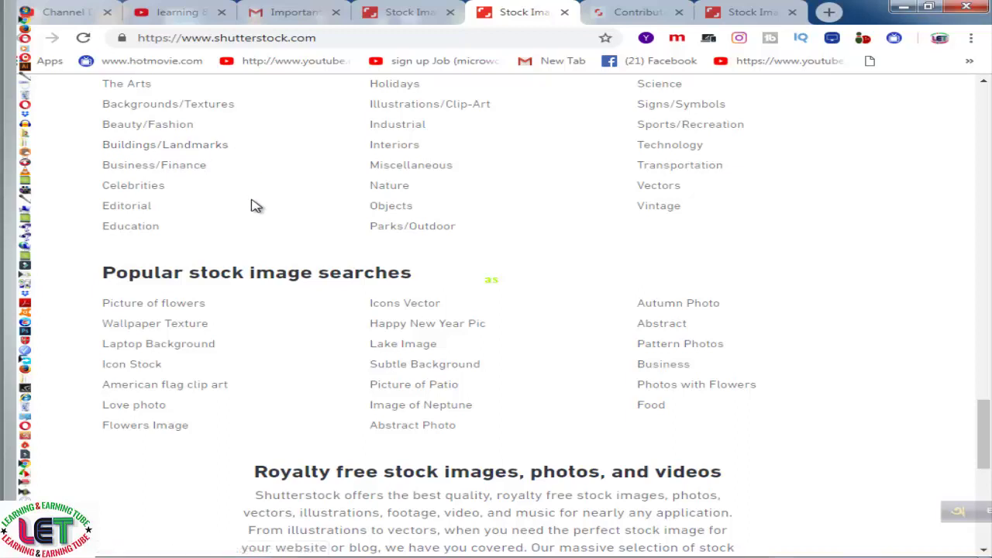
{"action": "scroll", "coordinate": [252, 206], "scroll_direction": "up", "scroll_amount": 1}
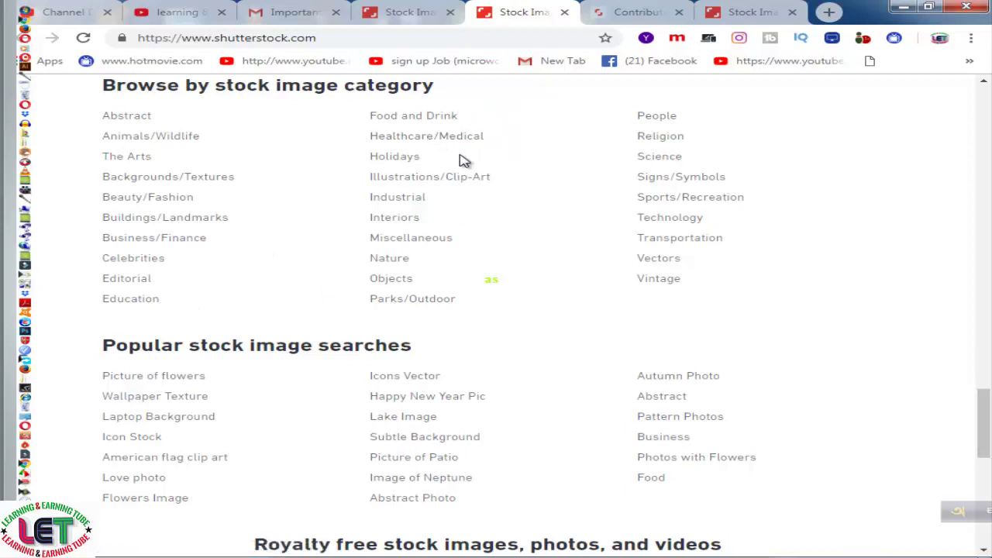
{"action": "scroll", "coordinate": [504, 226], "scroll_direction": "down", "scroll_amount": 1}
{"action": "scroll", "coordinate": [504, 227], "scroll_direction": "down", "scroll_amount": 2}
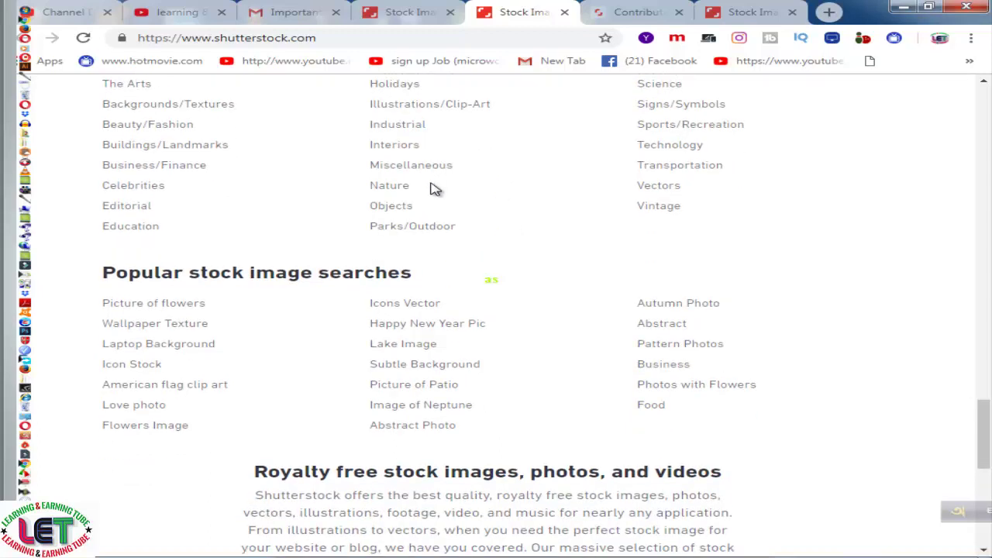
{"action": "scroll", "coordinate": [656, 244], "scroll_direction": "up", "scroll_amount": 1}
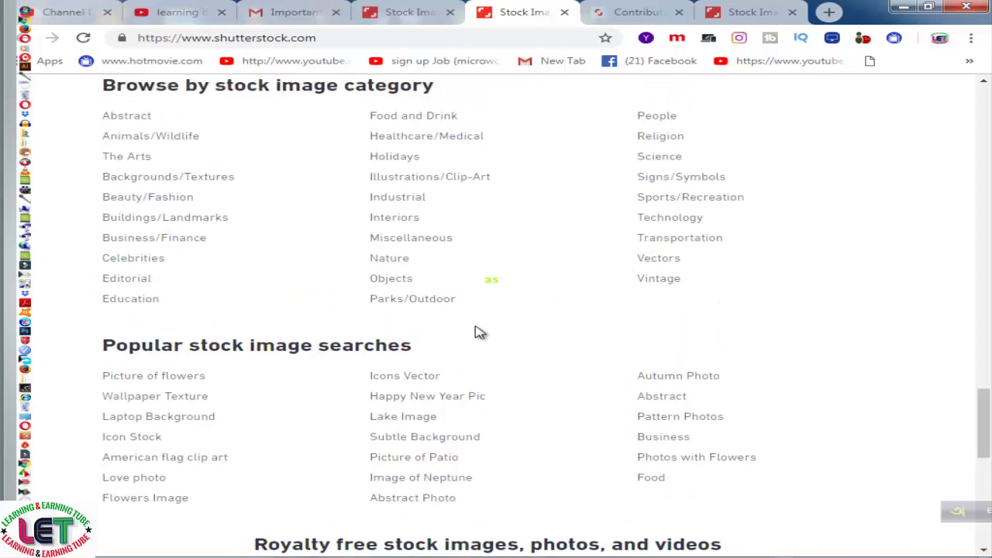
{"action": "scroll", "coordinate": [477, 333], "scroll_direction": "down", "scroll_amount": 1}
{"action": "scroll", "coordinate": [470, 337], "scroll_direction": "down", "scroll_amount": 1}
{"action": "scroll", "coordinate": [472, 341], "scroll_direction": "down", "scroll_amount": 1}
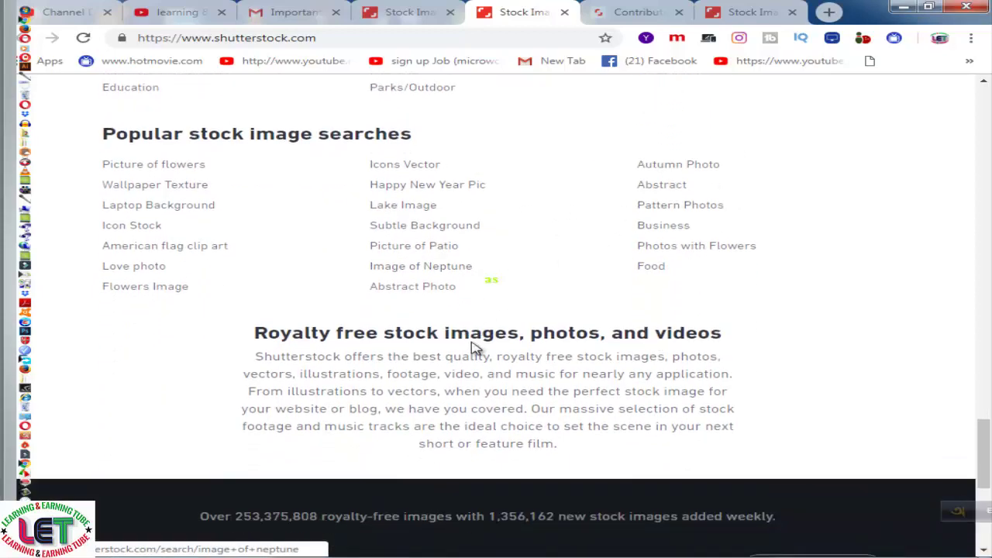
{"action": "scroll", "coordinate": [496, 345], "scroll_direction": "down", "scroll_amount": 2}
{"action": "scroll", "coordinate": [589, 310], "scroll_direction": "down", "scroll_amount": 2}
{"action": "scroll", "coordinate": [669, 270], "scroll_direction": "up", "scroll_amount": 2}
{"action": "scroll", "coordinate": [764, 238], "scroll_direction": "up", "scroll_amount": 1}
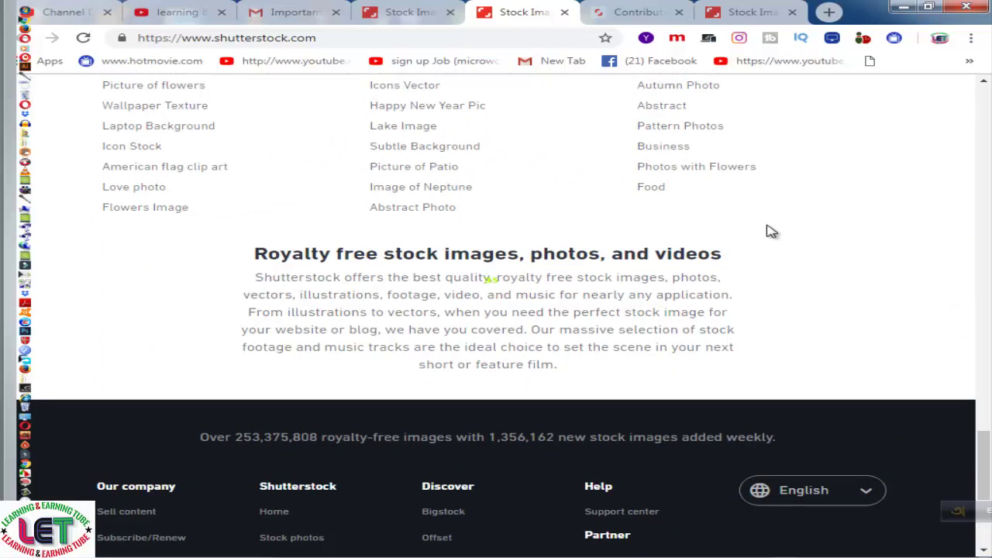
{"action": "scroll", "coordinate": [771, 230], "scroll_direction": "up", "scroll_amount": 1}
{"action": "scroll", "coordinate": [771, 230], "scroll_direction": "up", "scroll_amount": 1}
{"action": "scroll", "coordinate": [745, 271], "scroll_direction": "up", "scroll_amount": 3}
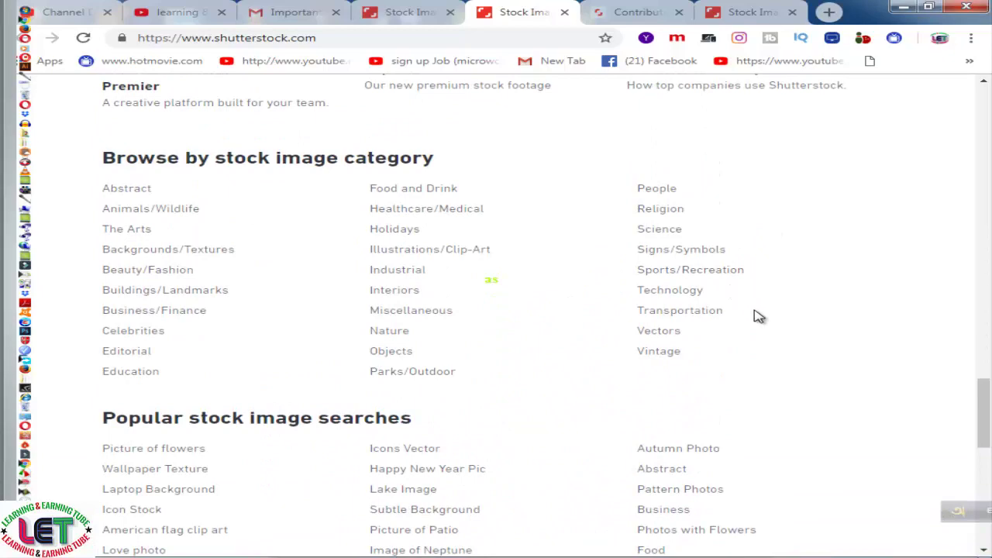
{"action": "scroll", "coordinate": [757, 324], "scroll_direction": "up", "scroll_amount": 2}
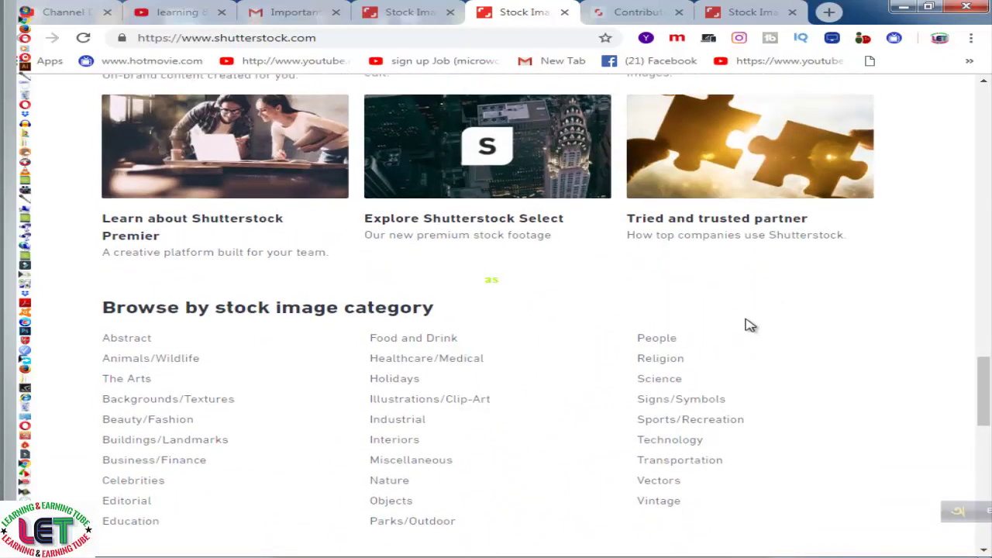
{"action": "scroll", "coordinate": [751, 326], "scroll_direction": "up", "scroll_amount": 1}
{"action": "scroll", "coordinate": [752, 326], "scroll_direction": "up", "scroll_amount": 3}
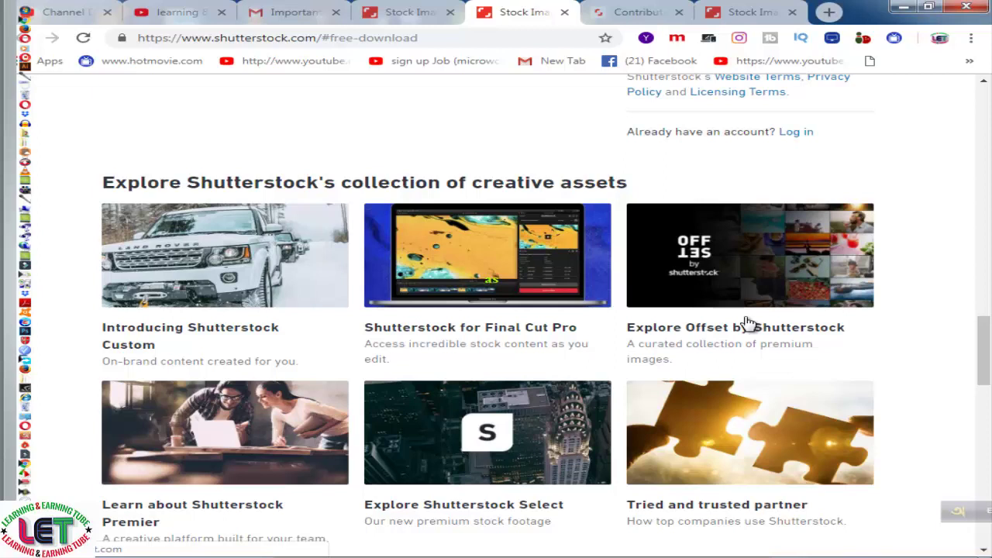
- Browse the Shutterstock Contributor dashboard, then go to the Upload images page
{"action": "left_click", "coordinate": [650, 14]}
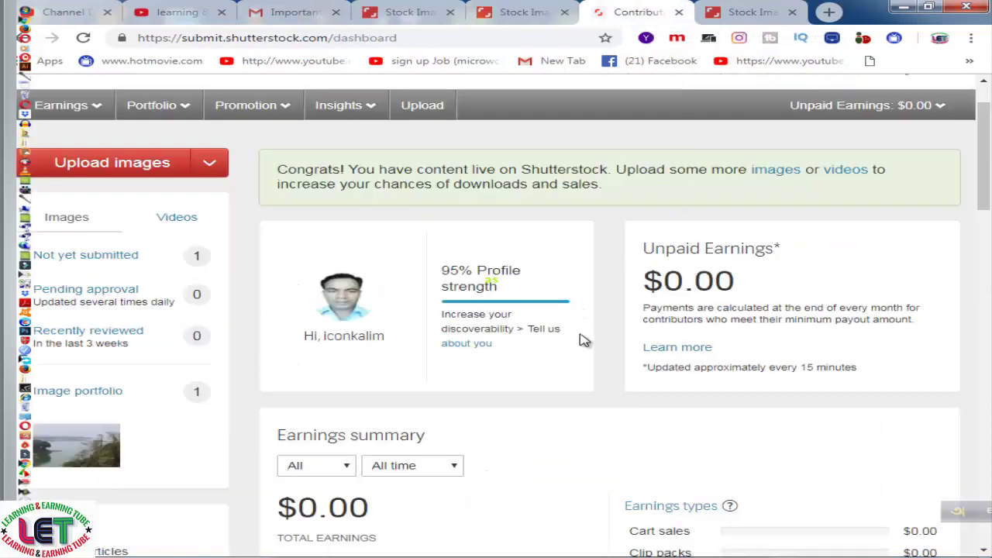
{"action": "scroll", "coordinate": [585, 341], "scroll_direction": "down", "scroll_amount": 2}
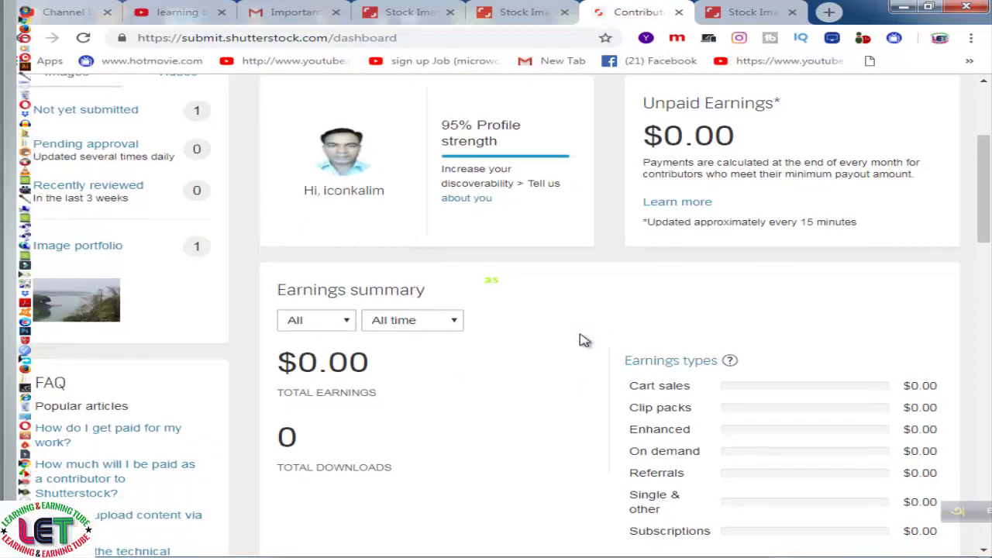
{"action": "scroll", "coordinate": [585, 342], "scroll_direction": "down", "scroll_amount": 1}
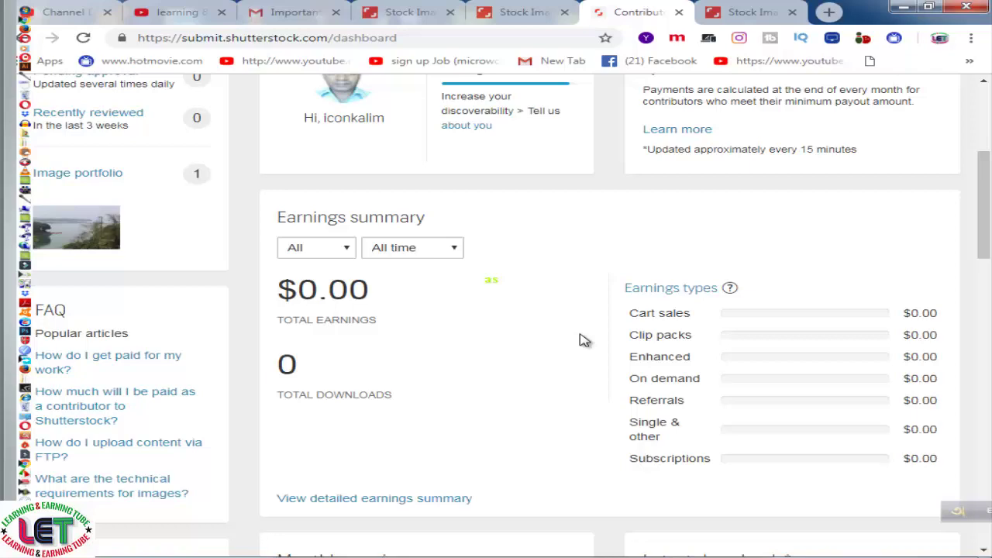
{"action": "scroll", "coordinate": [582, 336], "scroll_direction": "up", "scroll_amount": 3}
{"action": "scroll", "coordinate": [581, 337], "scroll_direction": "up", "scroll_amount": 1}
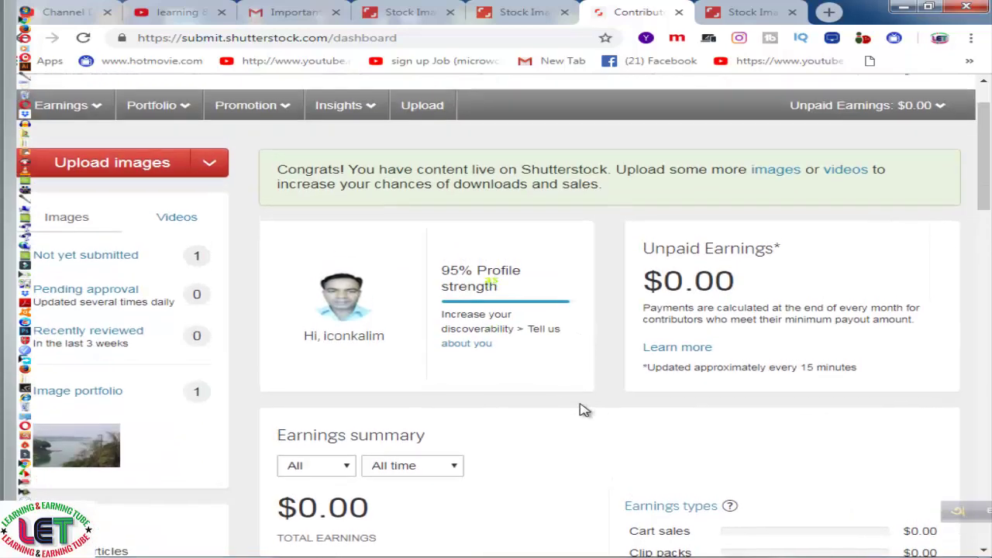
{"action": "scroll", "coordinate": [585, 410], "scroll_direction": "up", "scroll_amount": 1}
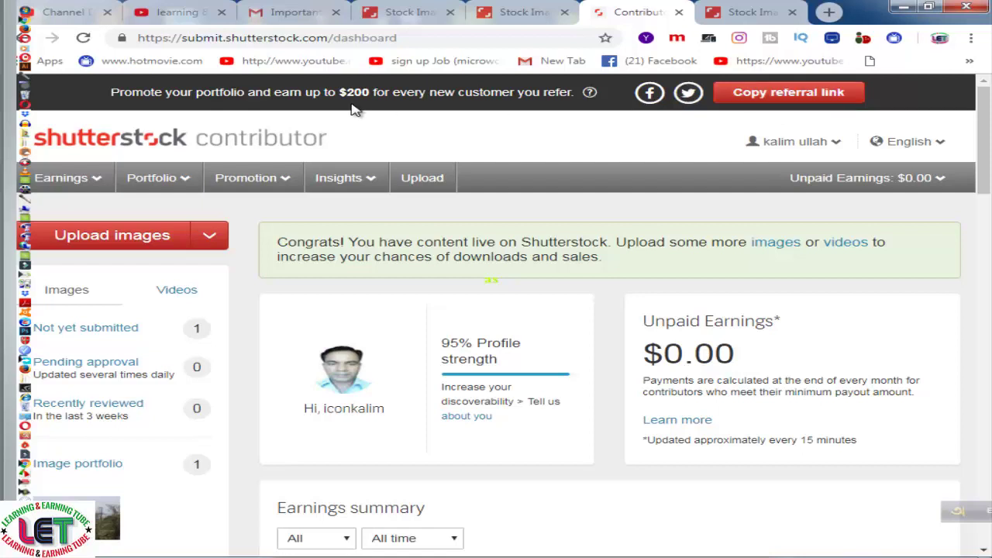
{"action": "scroll", "coordinate": [228, 347], "scroll_direction": "down", "scroll_amount": 2}
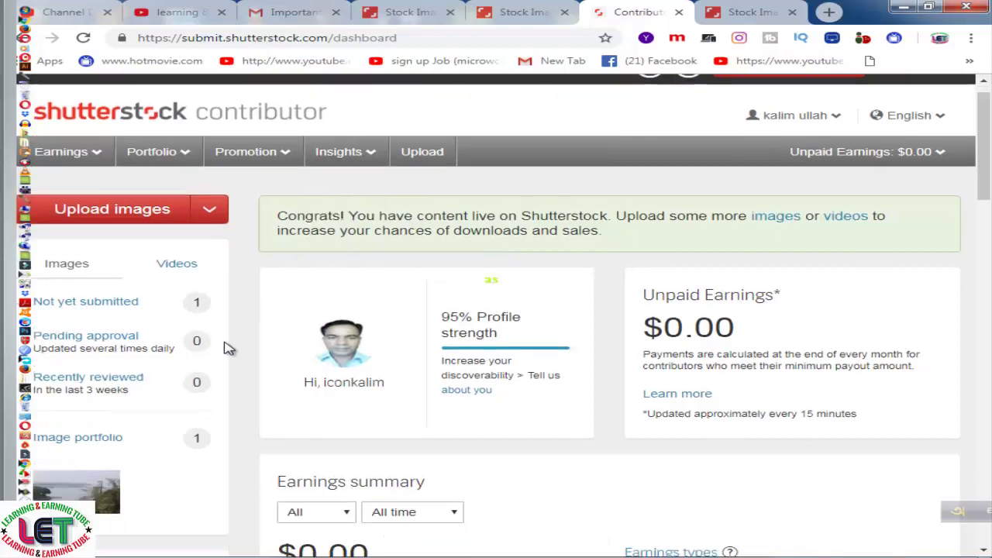
{"action": "scroll", "coordinate": [124, 380], "scroll_direction": "down", "scroll_amount": 2}
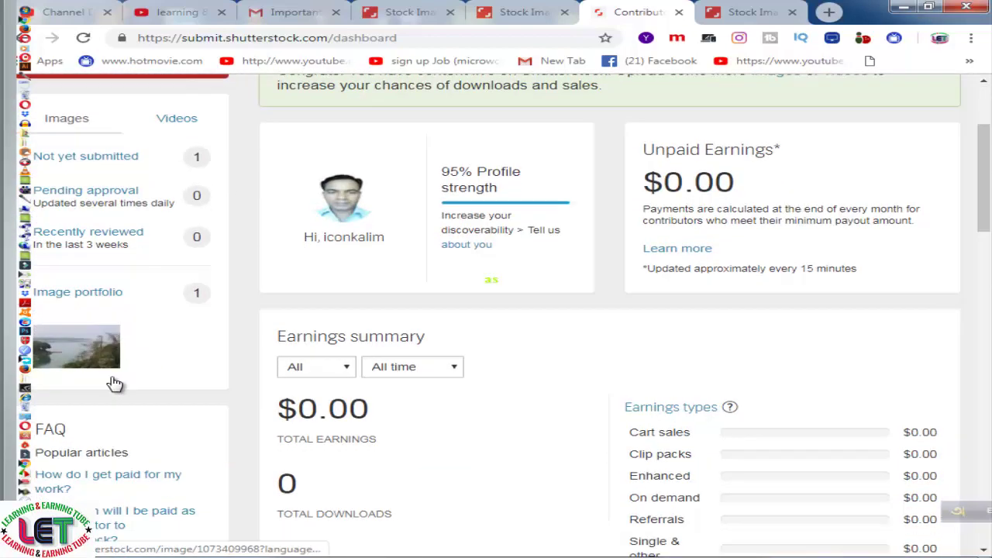
{"action": "scroll", "coordinate": [210, 365], "scroll_direction": "down", "scroll_amount": 4}
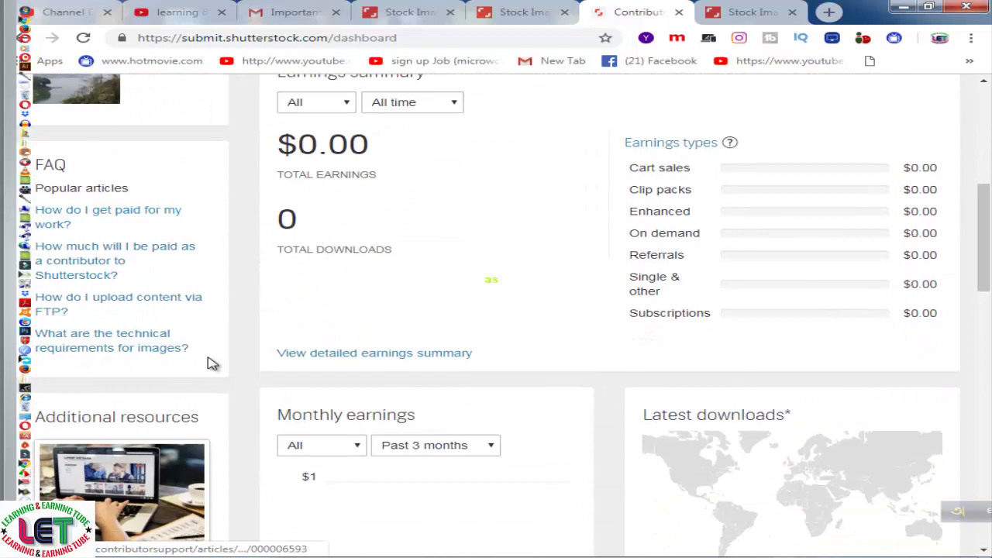
{"action": "scroll", "coordinate": [232, 362], "scroll_direction": "up", "scroll_amount": 1}
{"action": "scroll", "coordinate": [279, 360], "scroll_direction": "up", "scroll_amount": 2}
{"action": "scroll", "coordinate": [279, 361], "scroll_direction": "up", "scroll_amount": 1}
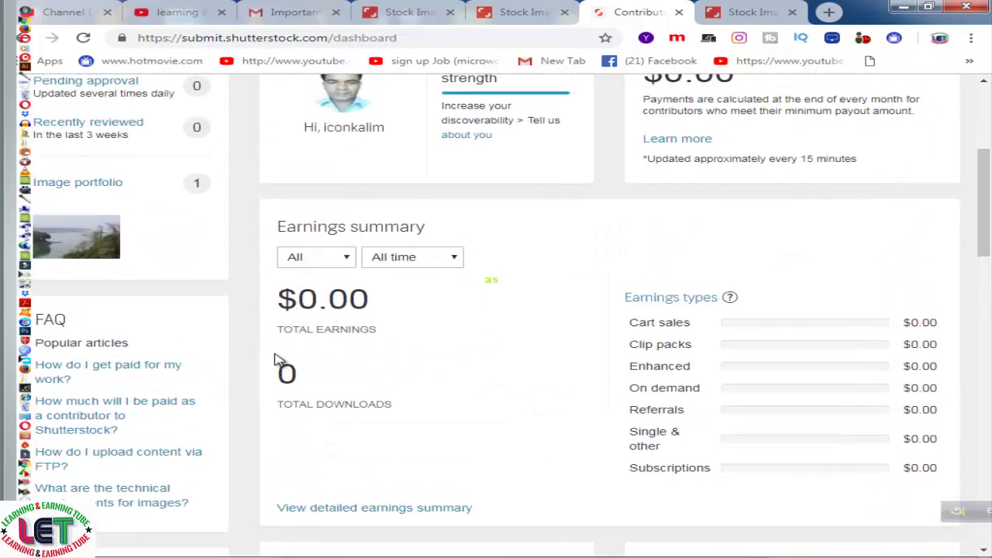
{"action": "scroll", "coordinate": [279, 360], "scroll_direction": "up", "scroll_amount": 3}
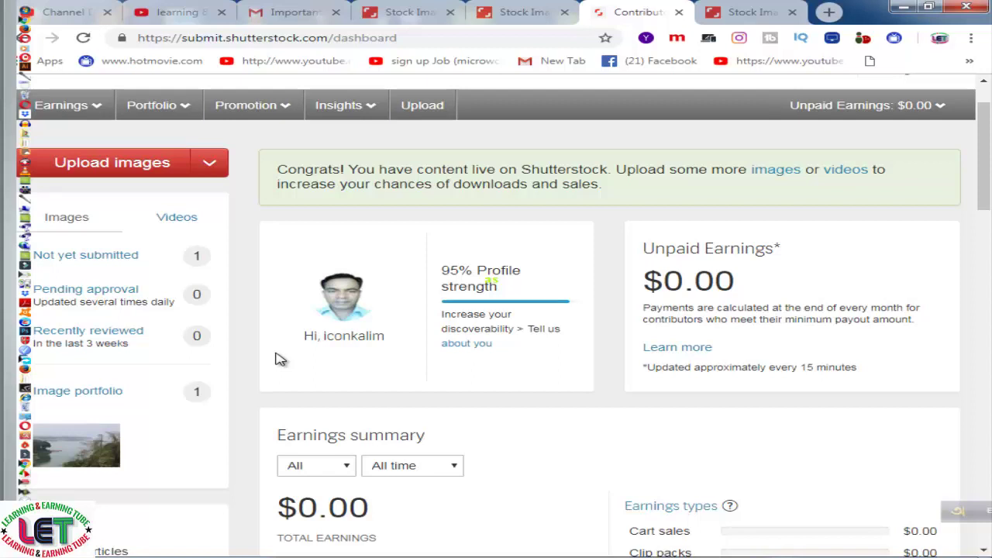
{"action": "left_click", "coordinate": [110, 164]}
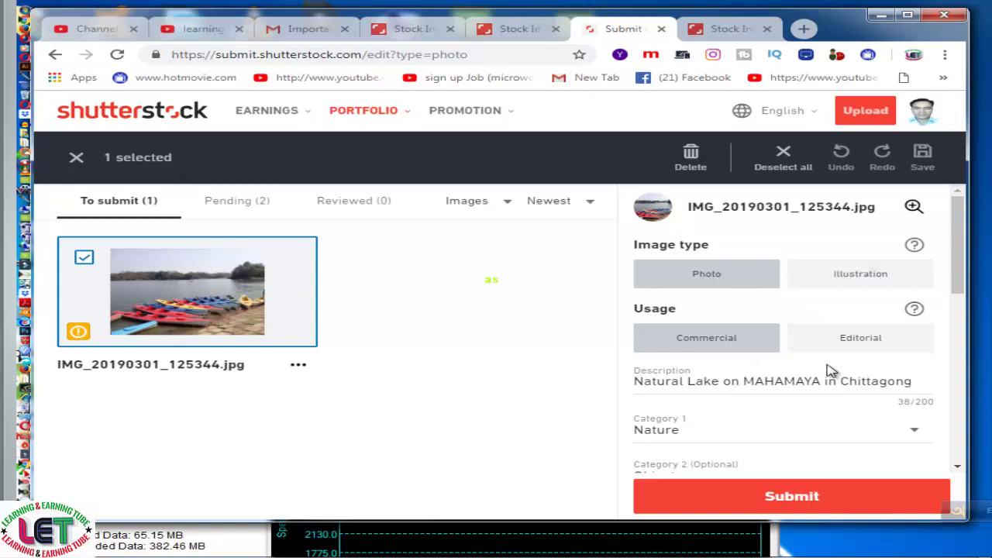
{"action": "mouse_move", "coordinate": [775, 381]}
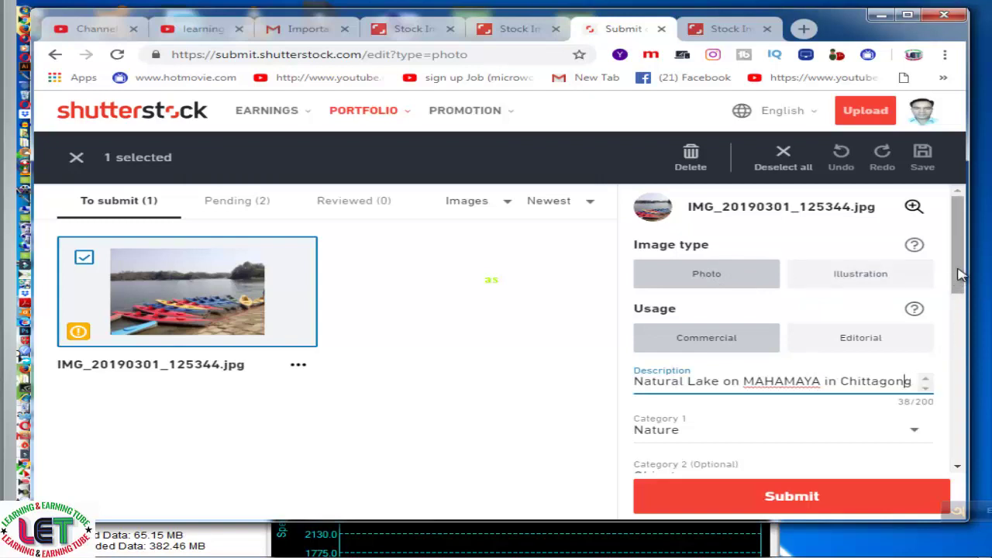
- Scroll the lake photo's metadata panel, adding Objects as the second category beside Nature
{"action": "scroll", "coordinate": [959, 301], "scroll_direction": "down", "scroll_amount": 1}
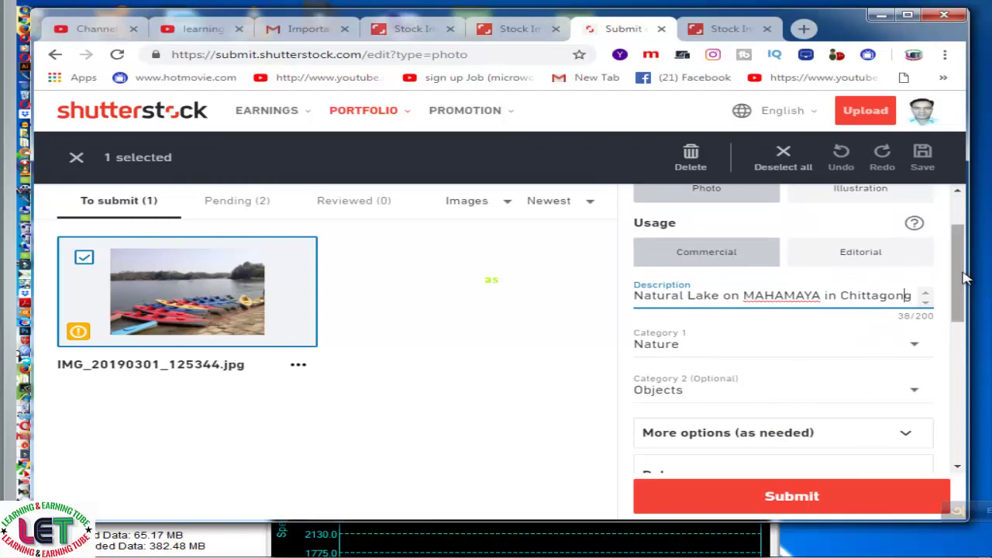
{"action": "left_click_drag", "start_coordinate": [965, 278], "coordinate": [956, 305]}
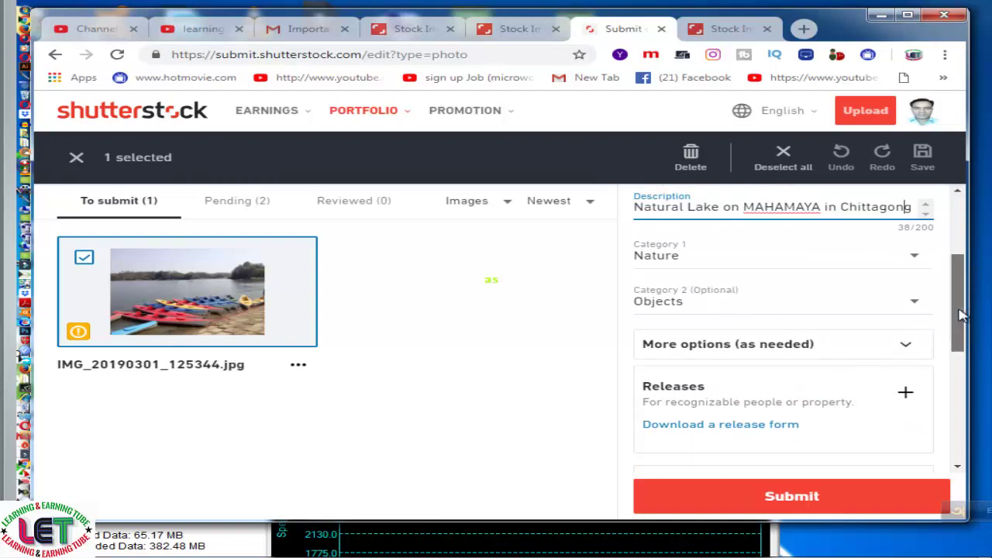
- Enter 'lake' as the photo's first keyword
{"action": "left_click_drag", "start_coordinate": [961, 314], "coordinate": [959, 388]}
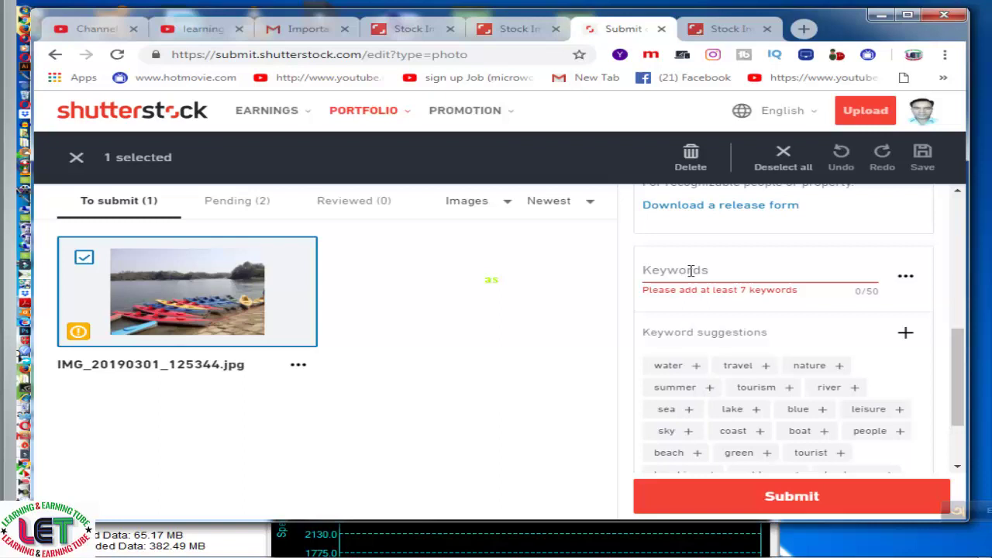
{"action": "left_click", "coordinate": [687, 366]}
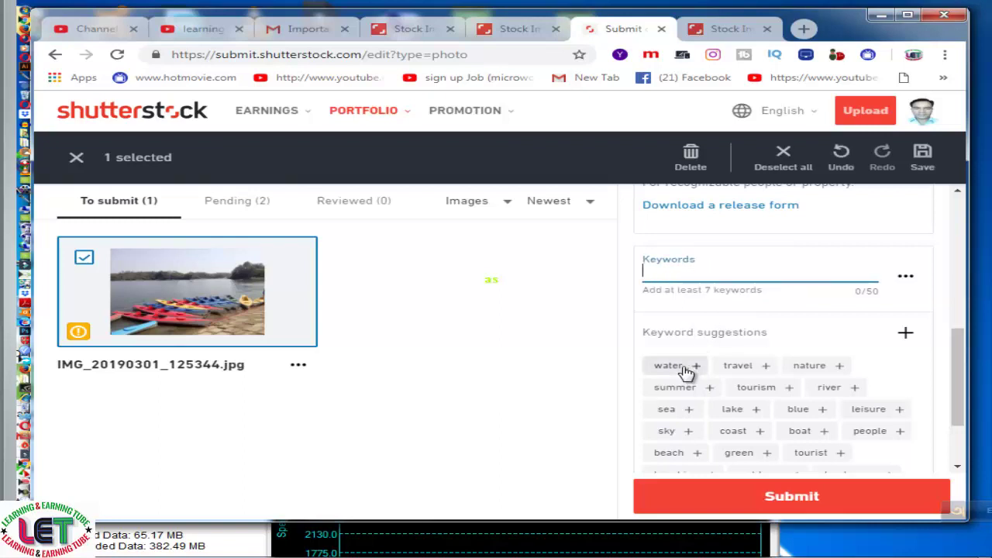
{"action": "left_click", "coordinate": [717, 281]}
{"action": "type", "text": "lake"}
{"action": "key", "text": "Return"}
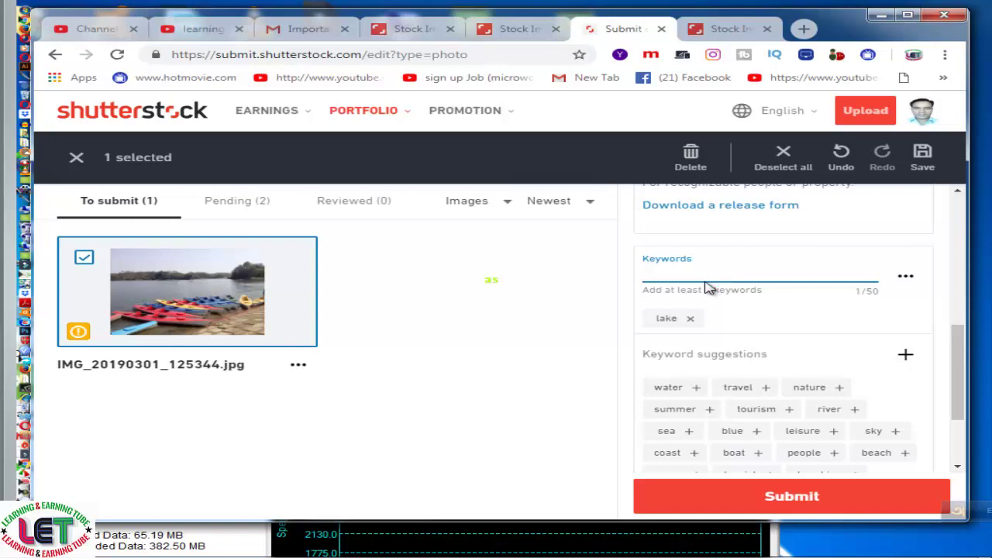
{"action": "left_click", "coordinate": [700, 390]}
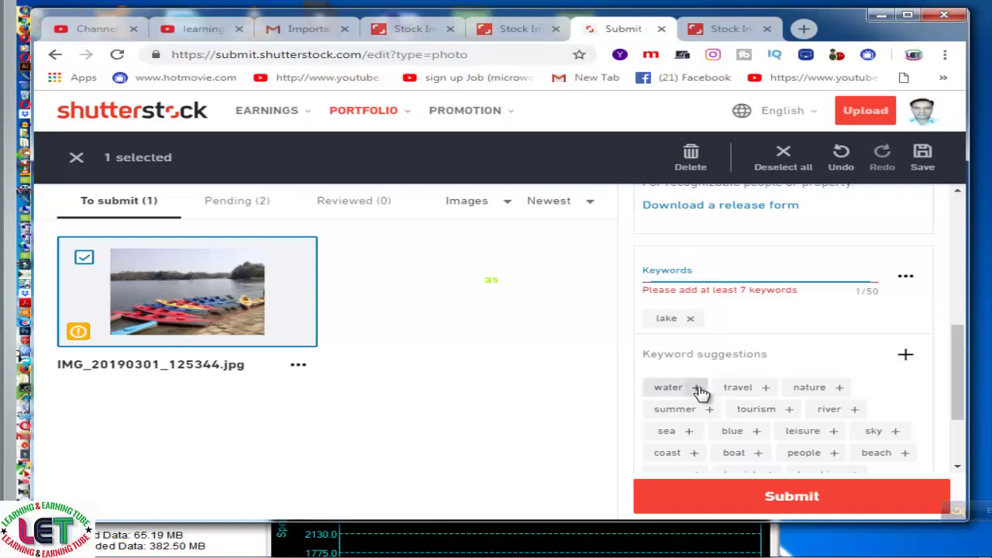
- Add suggested keywords water, travel, coast, boat and leisure
{"action": "left_click", "coordinate": [700, 390]}
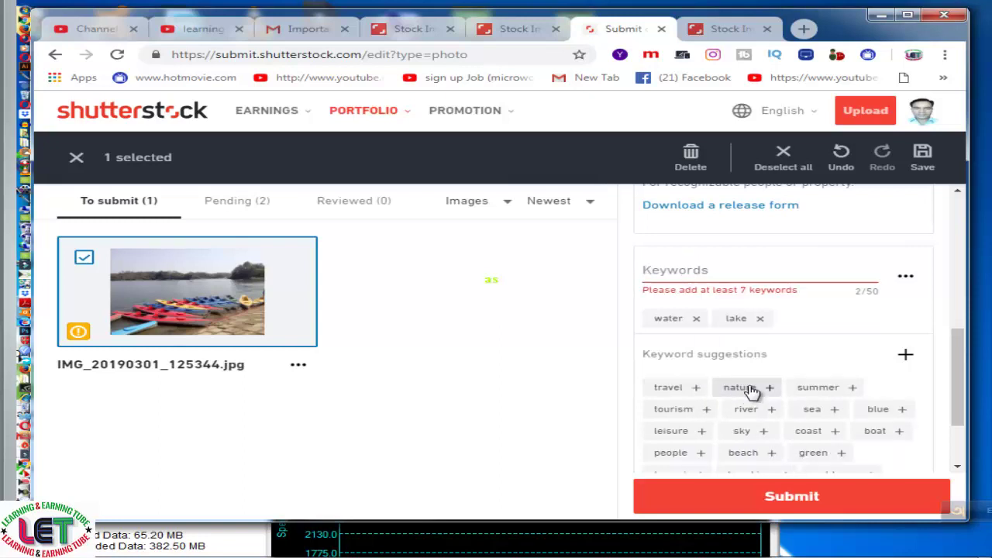
{"action": "left_click", "coordinate": [682, 391]}
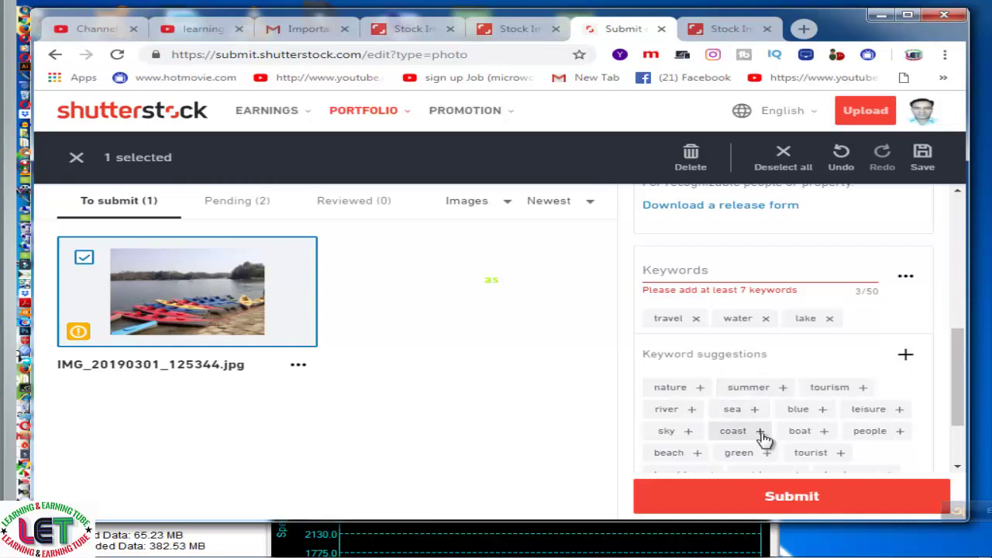
{"action": "left_click", "coordinate": [762, 432]}
{"action": "left_click", "coordinate": [760, 436]}
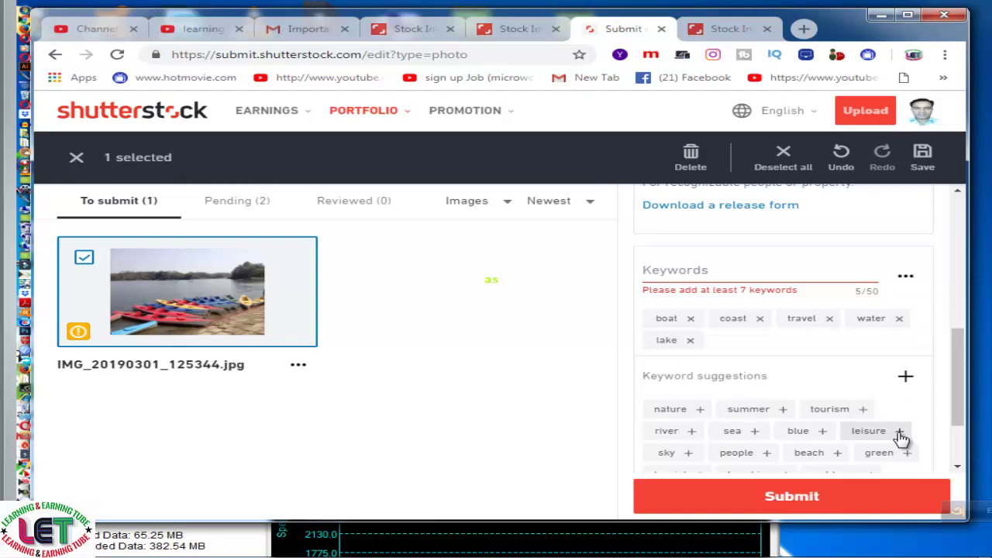
{"action": "left_click", "coordinate": [899, 431]}
{"action": "scroll", "coordinate": [960, 402], "scroll_direction": "down", "scroll_amount": 2}
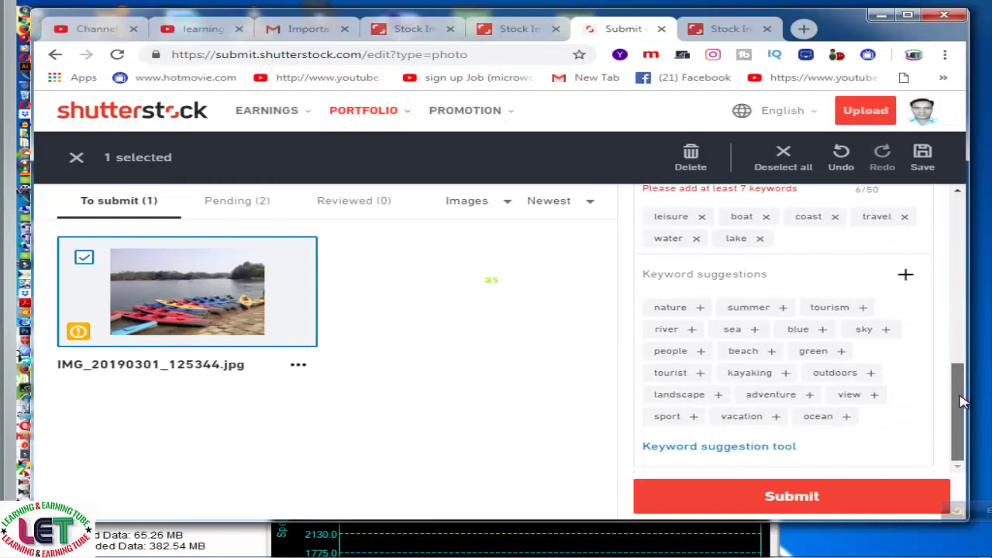
{"action": "left_click_drag", "start_coordinate": [959, 402], "coordinate": [959, 393]}
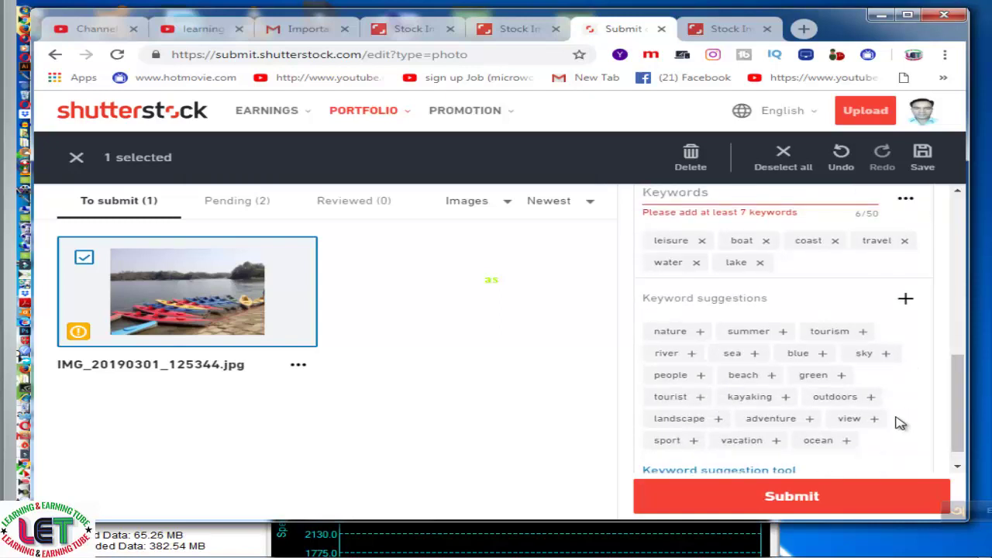
- Add ocean, vacation, landscape, outdoors, green, tourism, blue, sea and nature as keywords
{"action": "left_click", "coordinate": [849, 441]}
{"action": "left_click", "coordinate": [776, 441]}
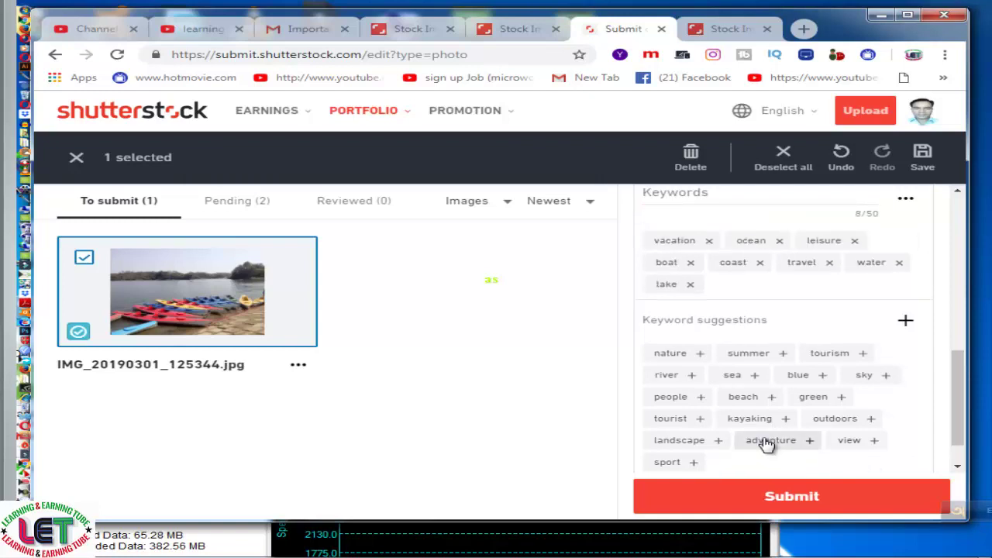
{"action": "left_click", "coordinate": [718, 441]}
{"action": "left_click", "coordinate": [870, 421]}
{"action": "left_click", "coordinate": [844, 399]}
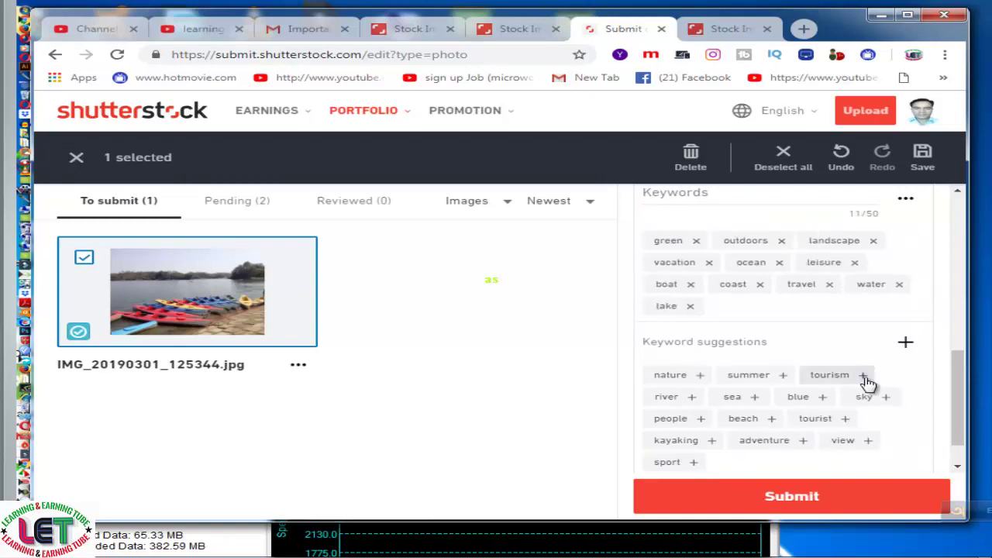
{"action": "left_click", "coordinate": [864, 377]}
{"action": "left_click", "coordinate": [756, 398]}
{"action": "left_click", "coordinate": [688, 397]}
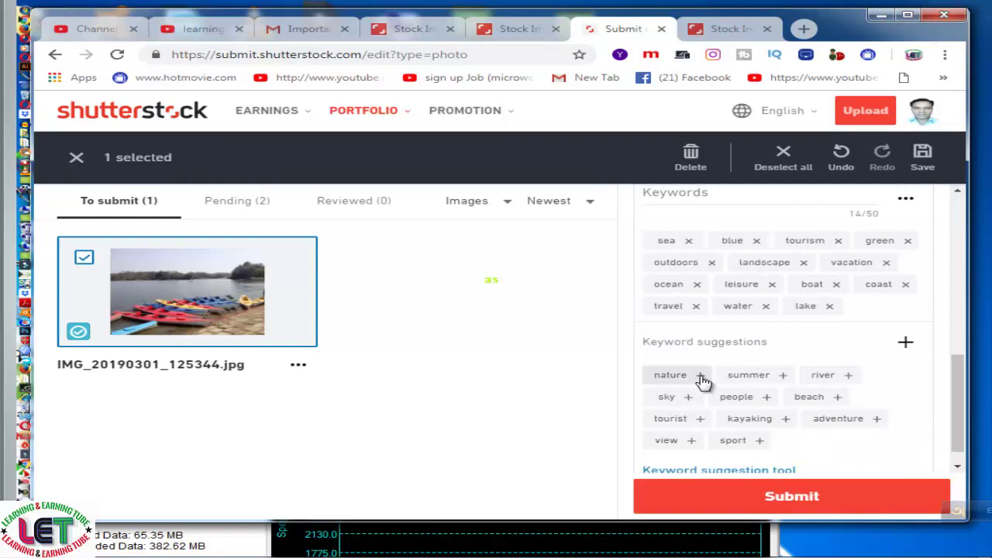
{"action": "left_click", "coordinate": [700, 375]}
- Add river, tourist, people, summer, view, beach and sky, bringing the total to 22 keywords
{"action": "left_click", "coordinate": [774, 396]}
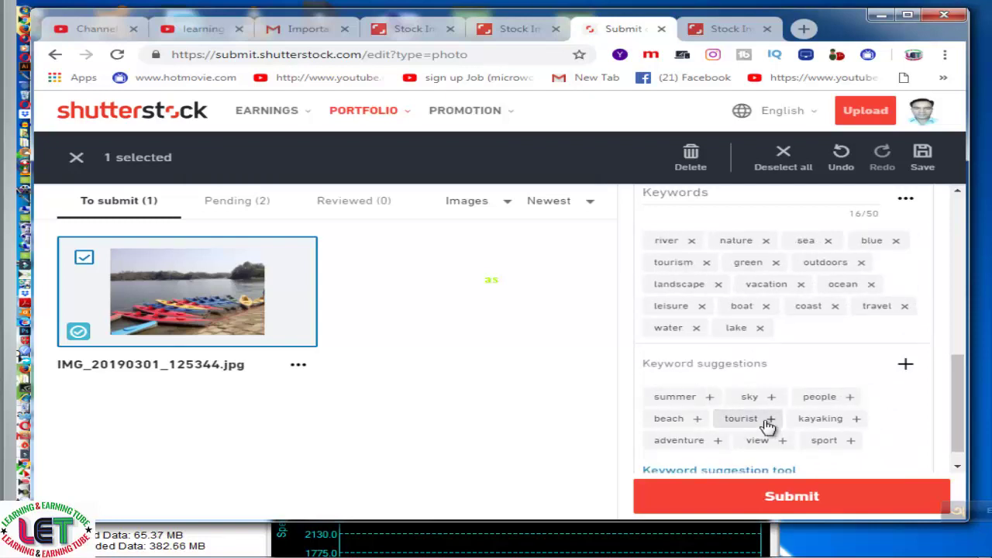
{"action": "left_click", "coordinate": [770, 420]}
{"action": "left_click", "coordinate": [849, 398]}
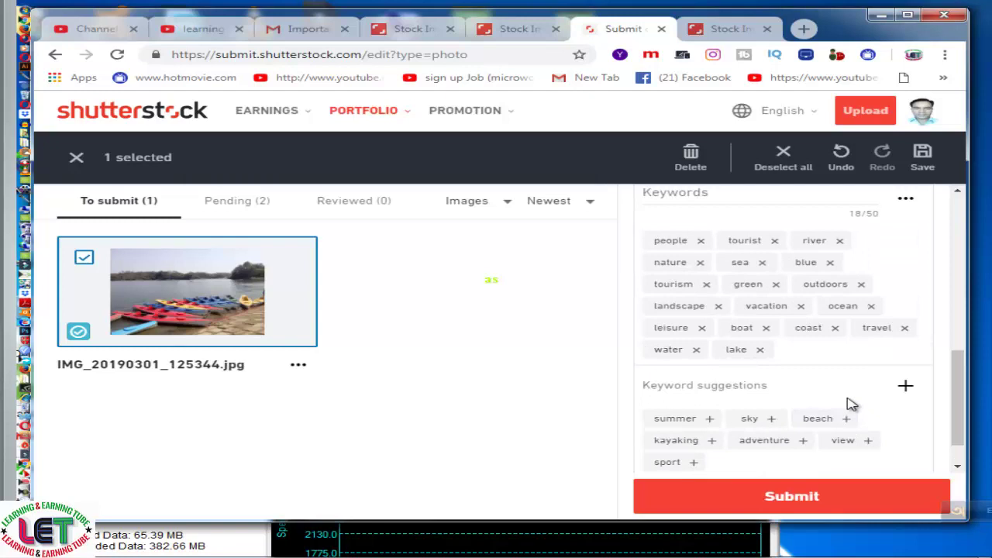
{"action": "left_click", "coordinate": [710, 423]}
{"action": "left_click", "coordinate": [784, 442]}
{"action": "left_click", "coordinate": [763, 420]}
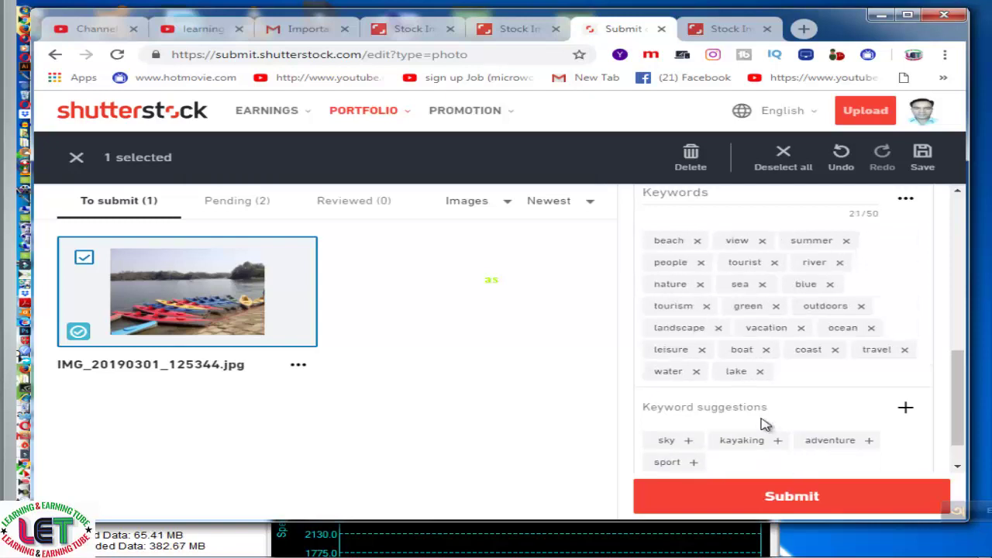
{"action": "left_click", "coordinate": [688, 442]}
{"action": "scroll", "coordinate": [958, 404], "scroll_direction": "down", "scroll_amount": 1}
{"action": "scroll", "coordinate": [958, 405], "scroll_direction": "up", "scroll_amount": 2}
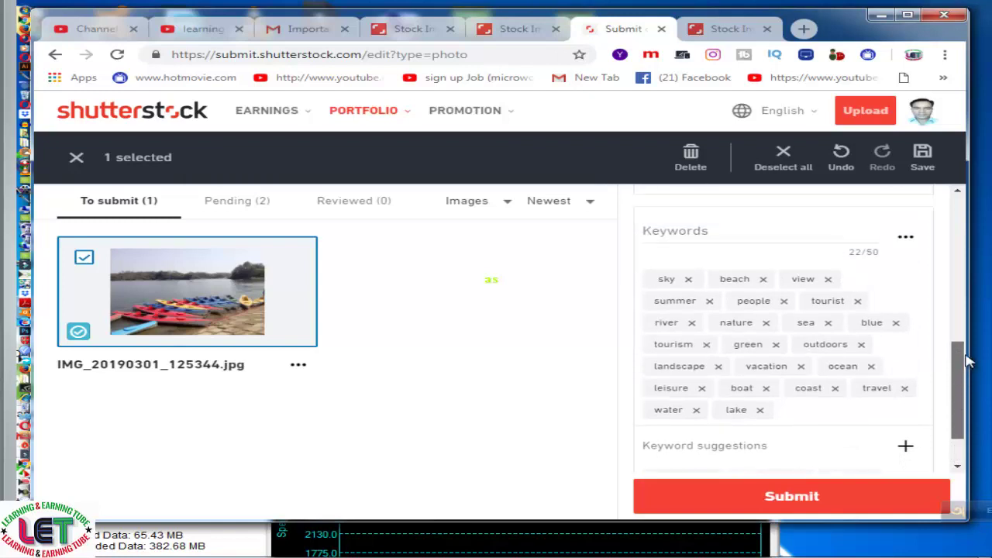
{"action": "scroll", "coordinate": [965, 400], "scroll_direction": "down", "scroll_amount": 2}
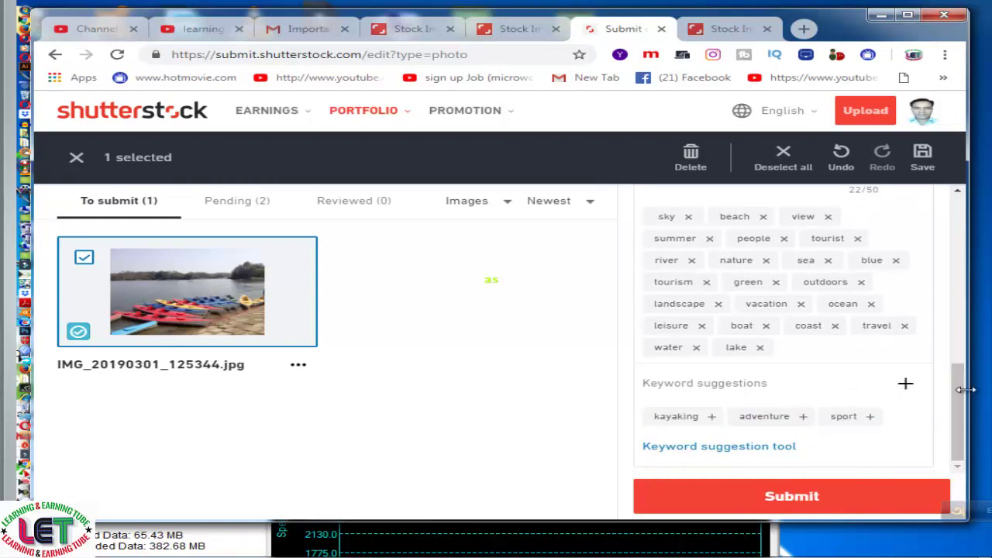
{"action": "left_click_drag", "start_coordinate": [965, 390], "coordinate": [988, 390]}
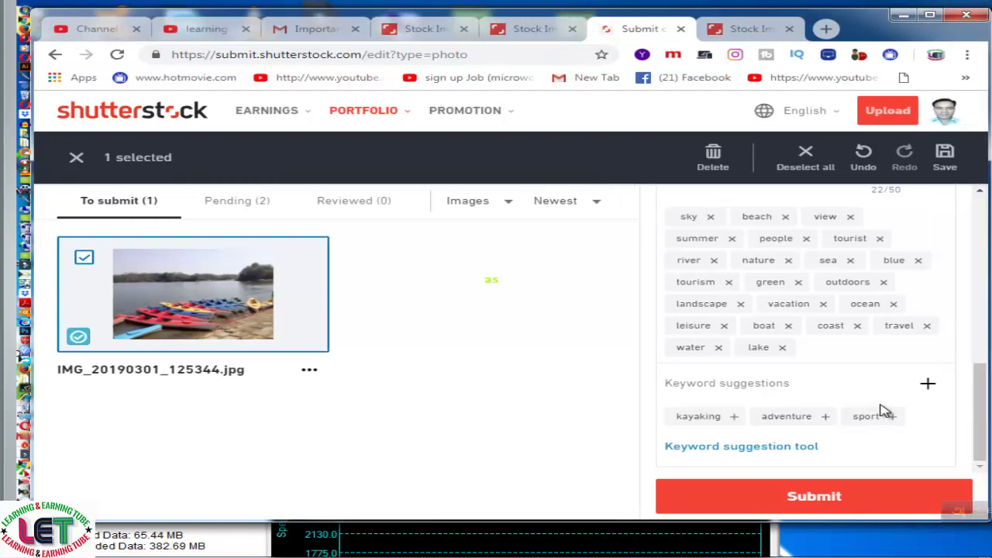
- Submit the lake photo for review and open the account menu
{"action": "left_click", "coordinate": [824, 500]}
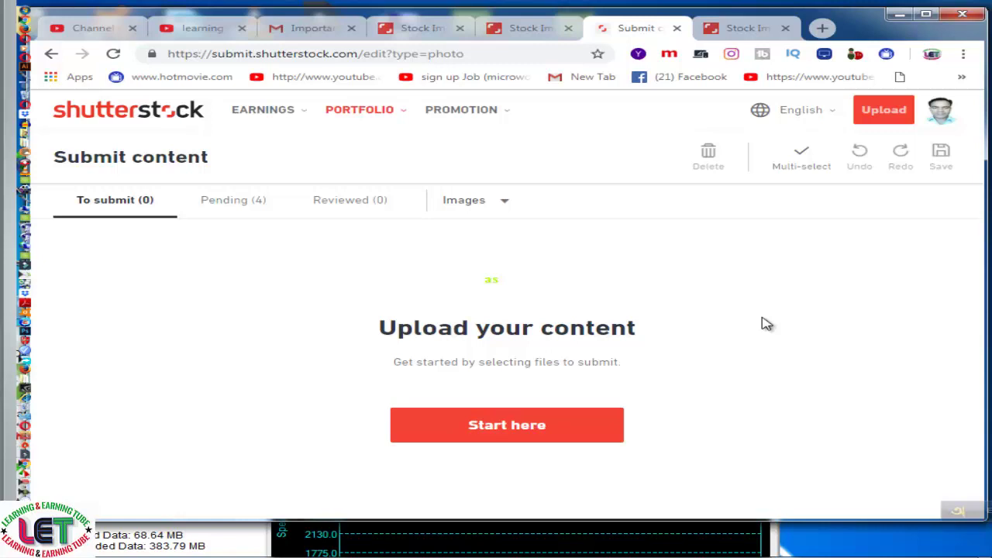
{"action": "left_click", "coordinate": [949, 121]}
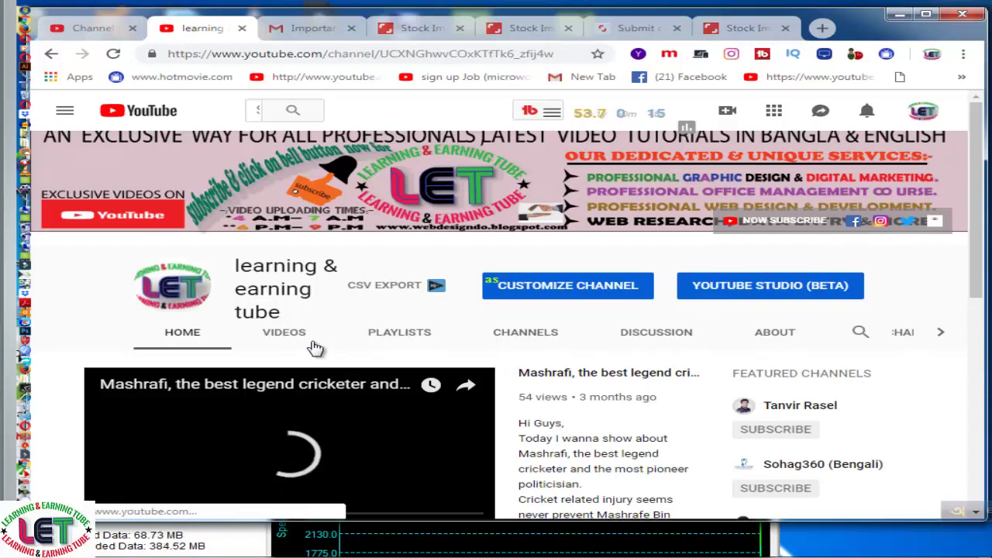
- Scroll the learning & earning tube Home page, then view its six created playlists
{"action": "scroll", "coordinate": [287, 337], "scroll_direction": "down", "scroll_amount": 2}
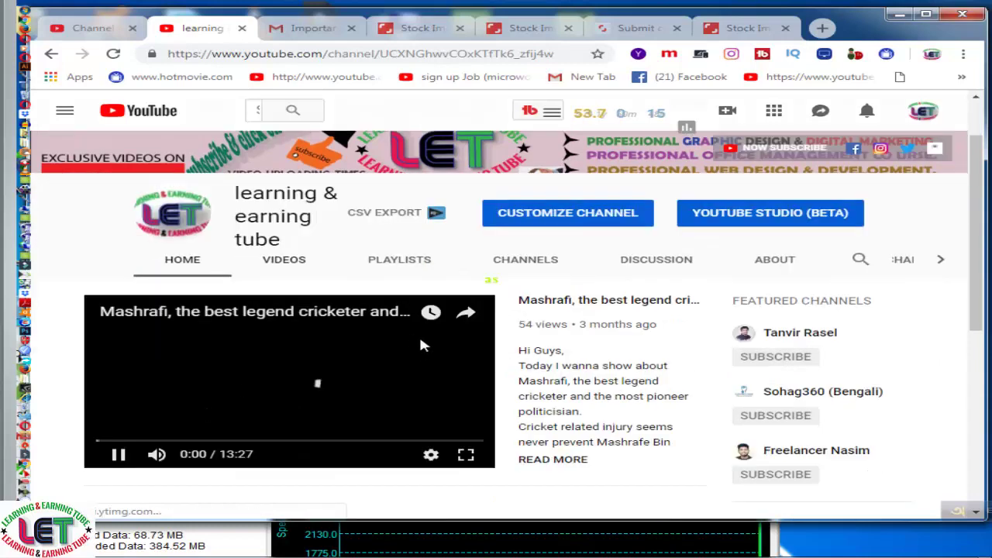
{"action": "scroll", "coordinate": [372, 456], "scroll_direction": "down", "scroll_amount": 3}
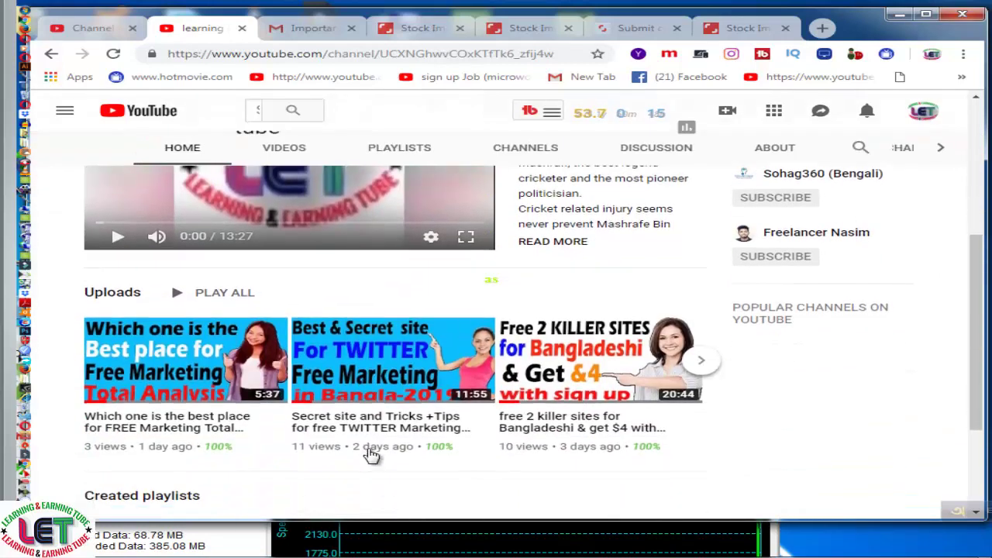
{"action": "scroll", "coordinate": [372, 456], "scroll_direction": "down", "scroll_amount": 2}
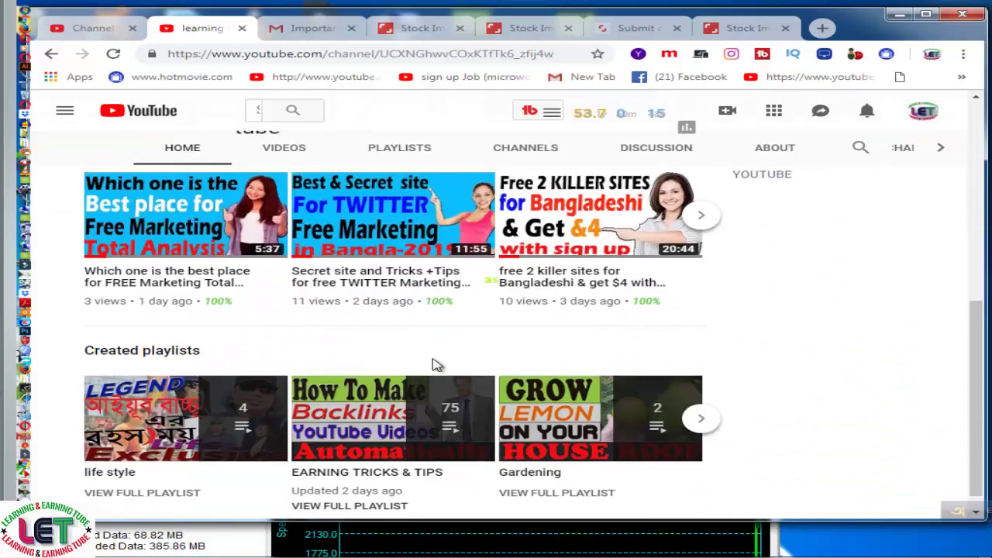
{"action": "scroll", "coordinate": [436, 365], "scroll_direction": "down", "scroll_amount": 1}
{"action": "scroll", "coordinate": [436, 365], "scroll_direction": "up", "scroll_amount": 3}
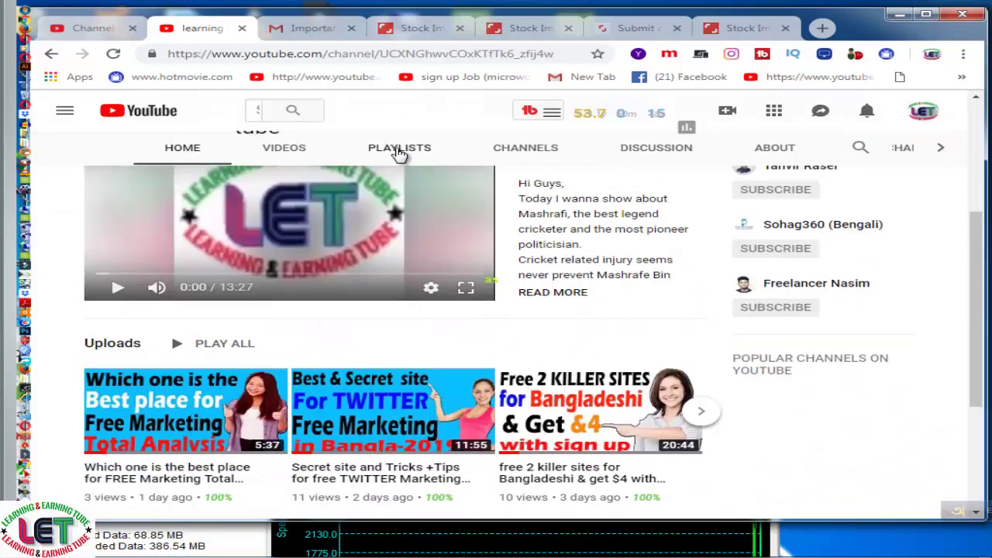
{"action": "left_click", "coordinate": [399, 150]}
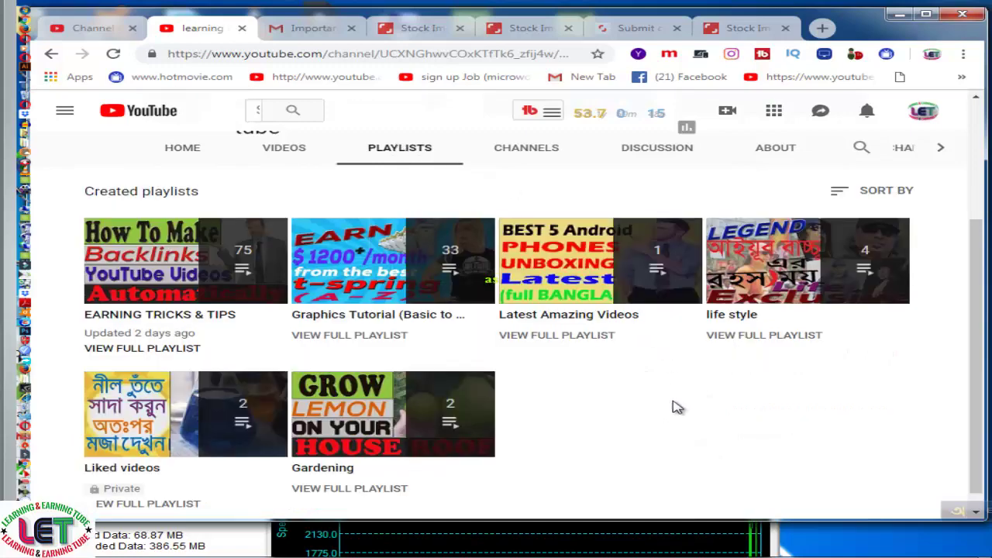
{"action": "scroll", "coordinate": [667, 413], "scroll_direction": "up", "scroll_amount": 3}
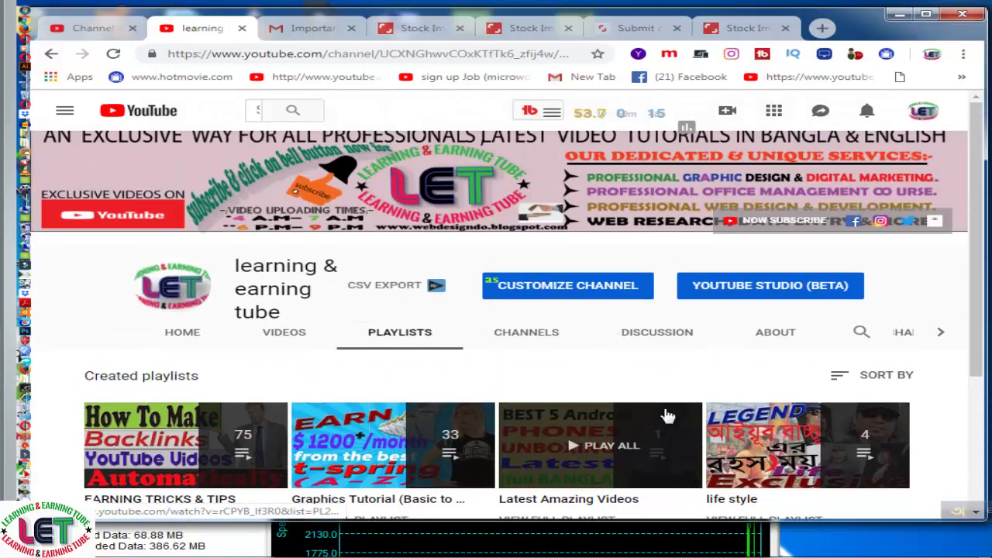
{"action": "scroll", "coordinate": [667, 414], "scroll_direction": "down", "scroll_amount": 1}
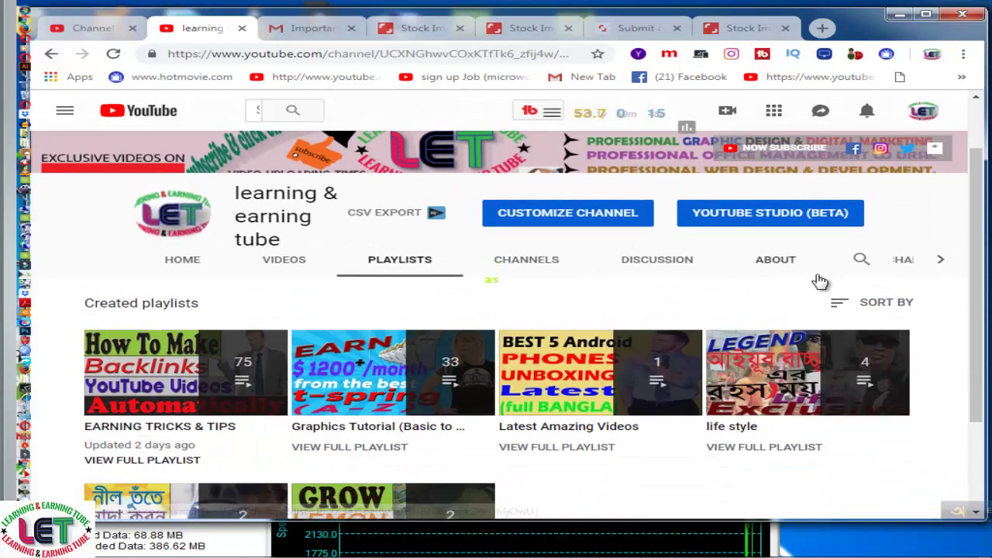